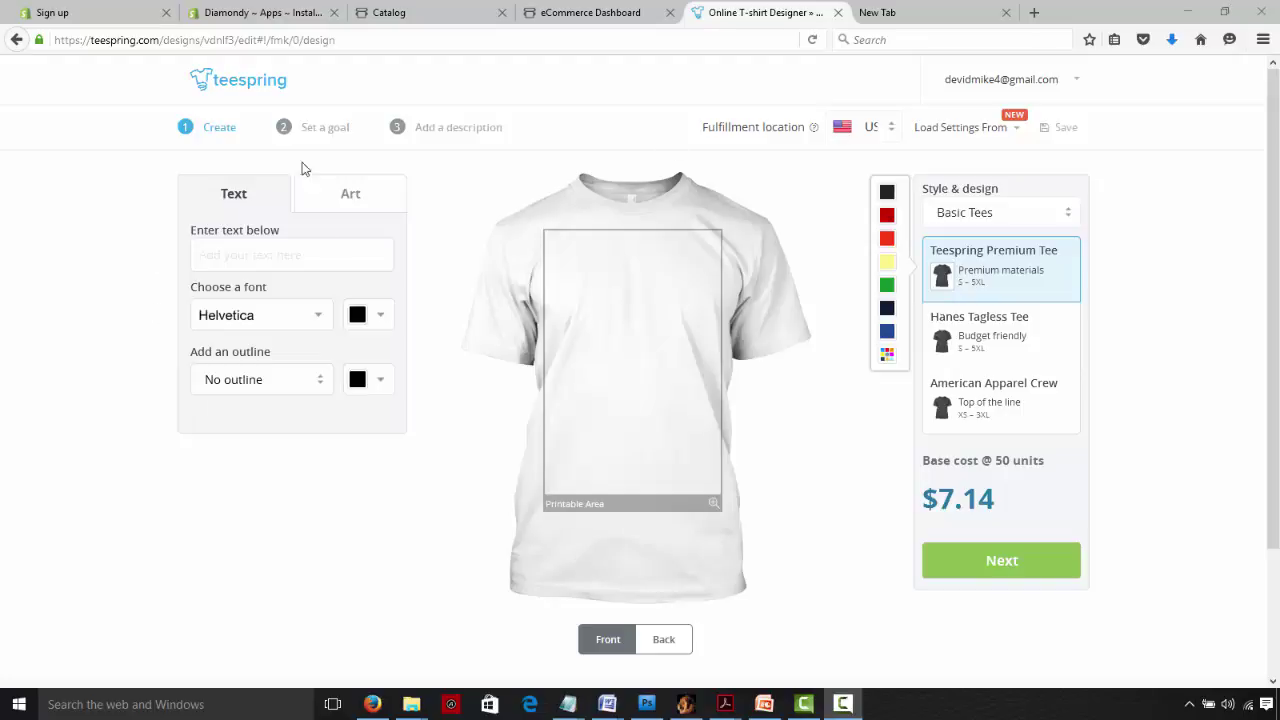
drag(1274, 126, 1275, 63)
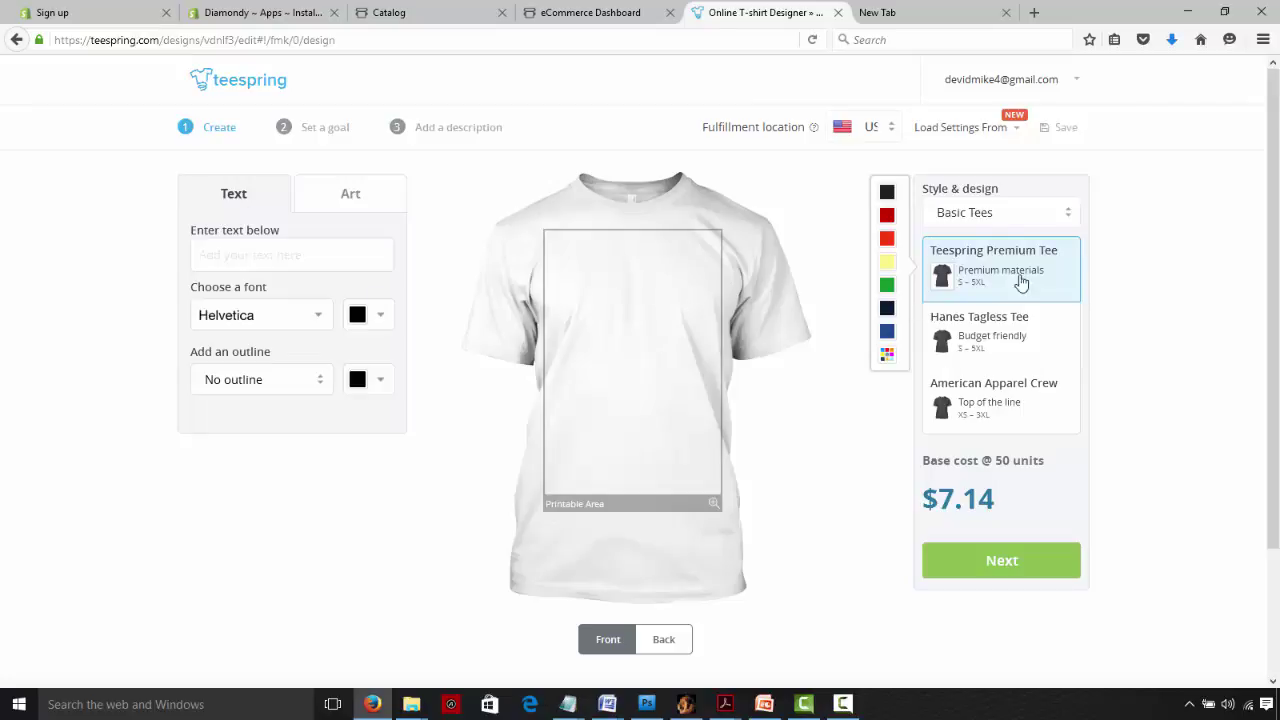
click(886, 357)
drag(1277, 228, 1277, 350)
scroll(634, 295, up, 3)
right_click(589, 265)
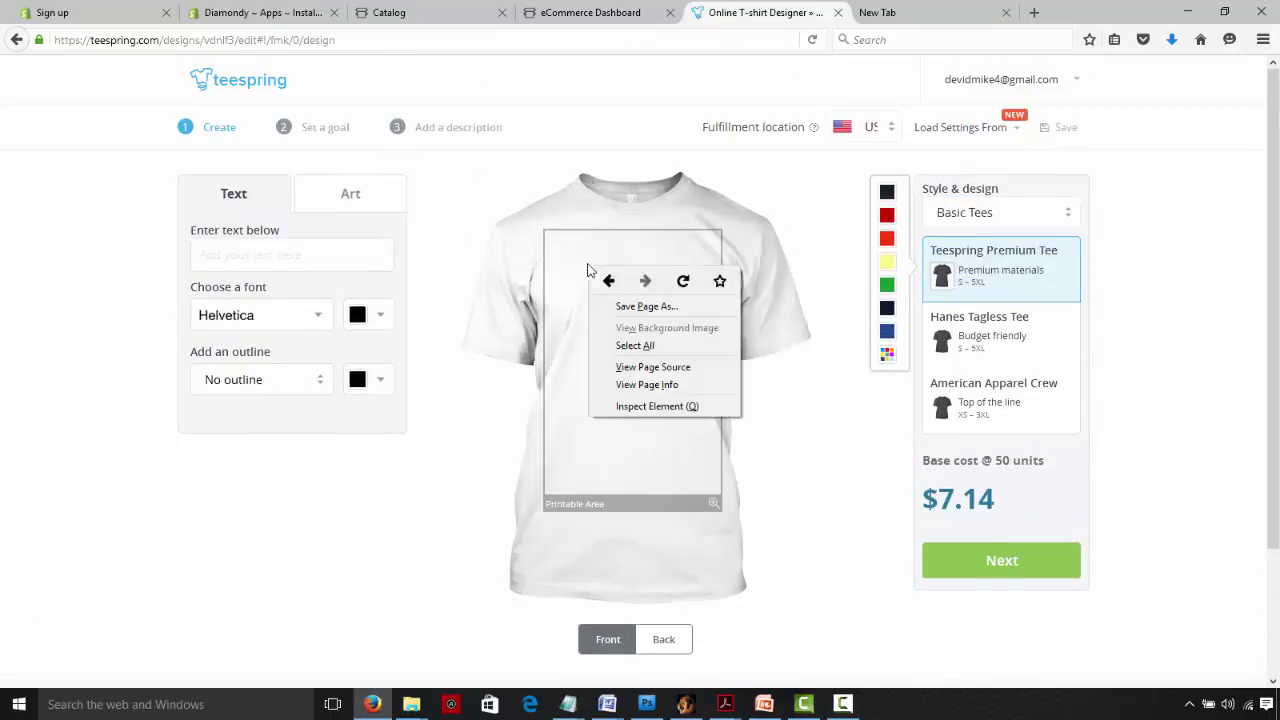
click(572, 256)
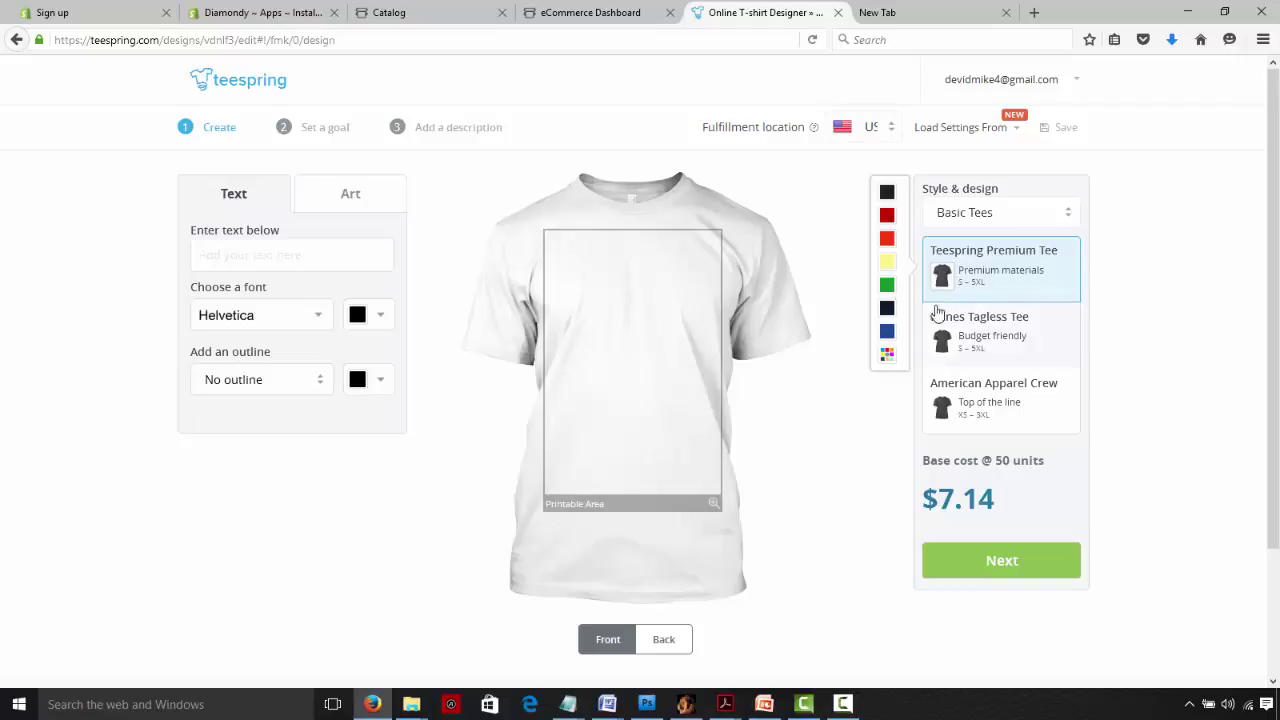
Step: Try other shirt colours and set the Teespring Premium Tee to black
click(887, 285)
click(887, 309)
click(887, 193)
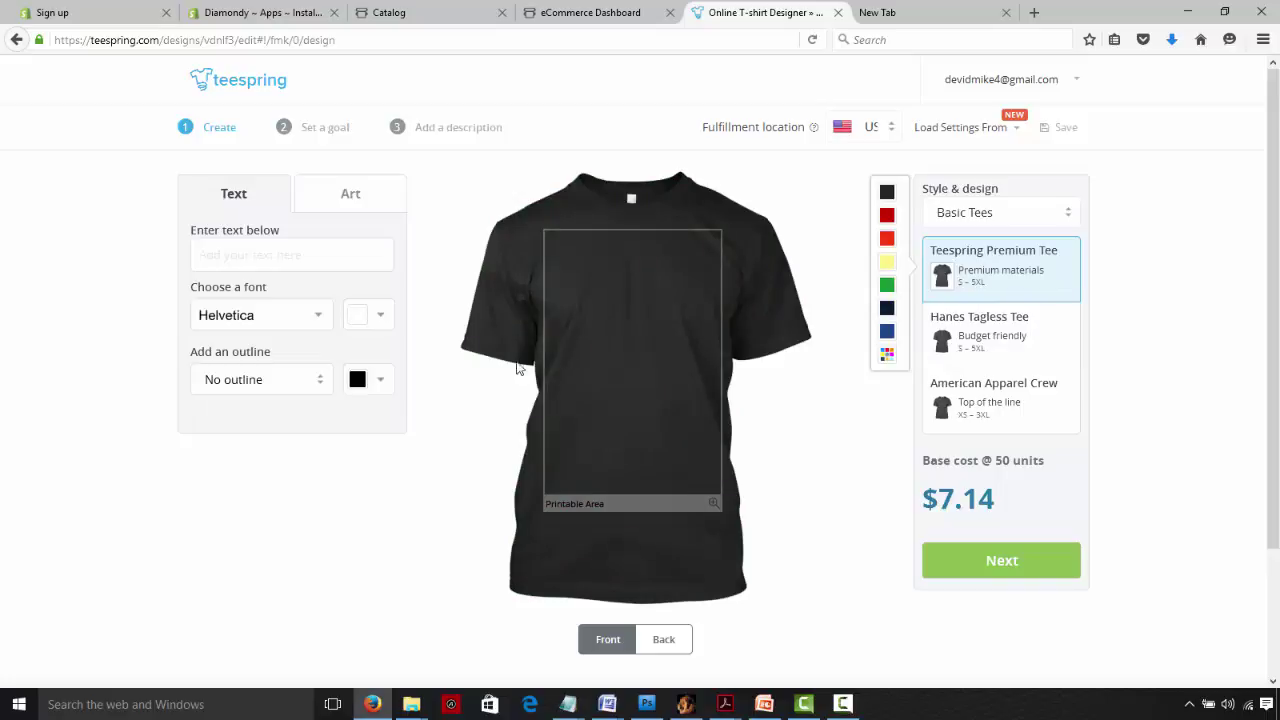
Step: Upload the lawyer slogan image as artwork on the front of the black shirt
click(289, 264)
click(355, 202)
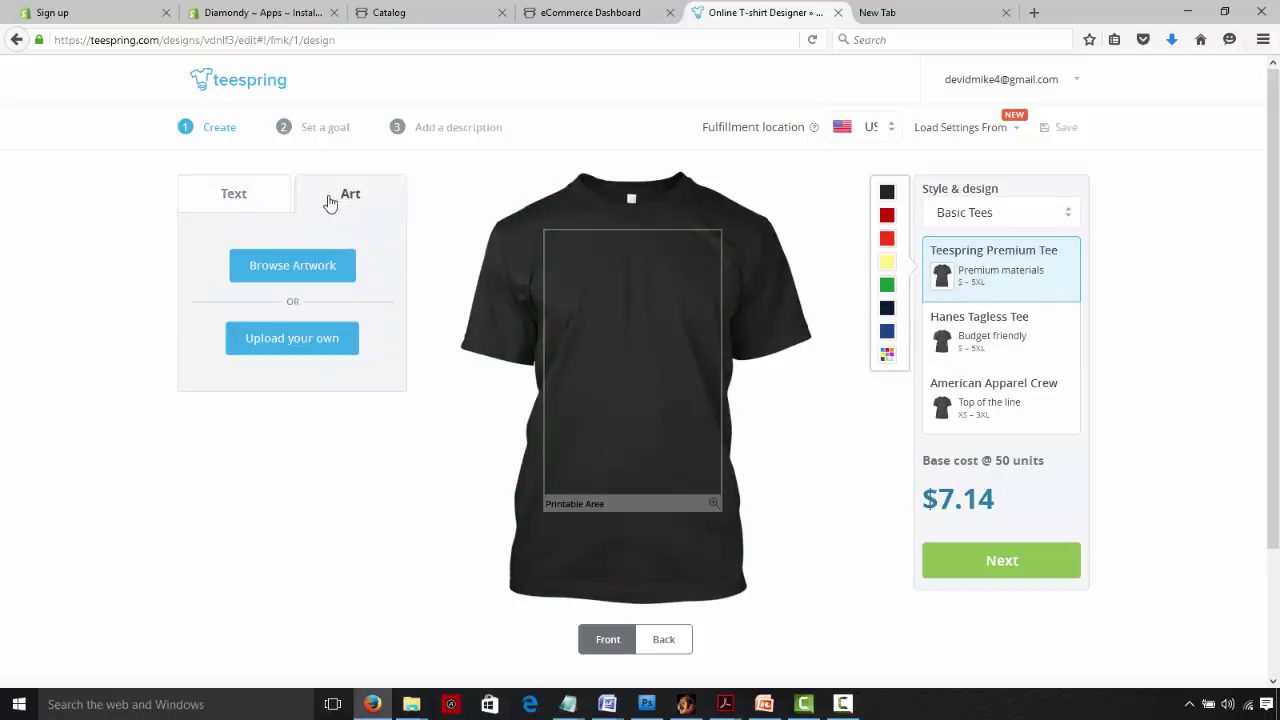
click(297, 338)
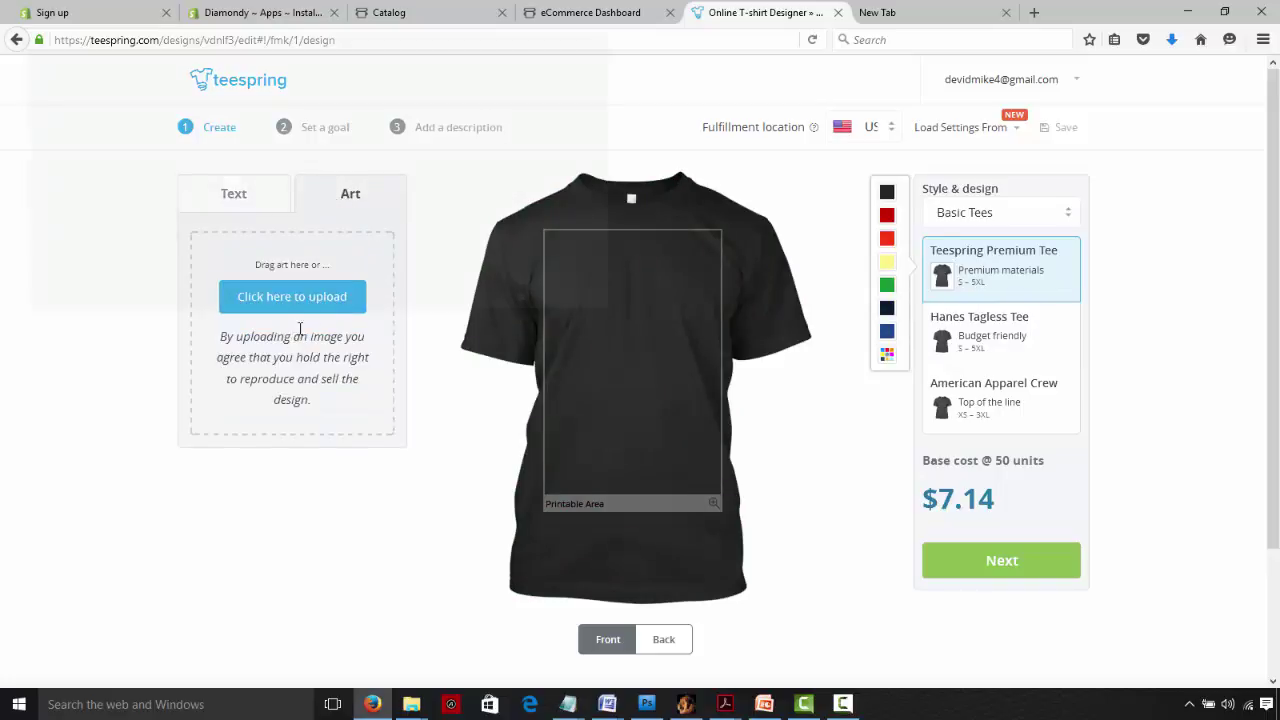
click(302, 313)
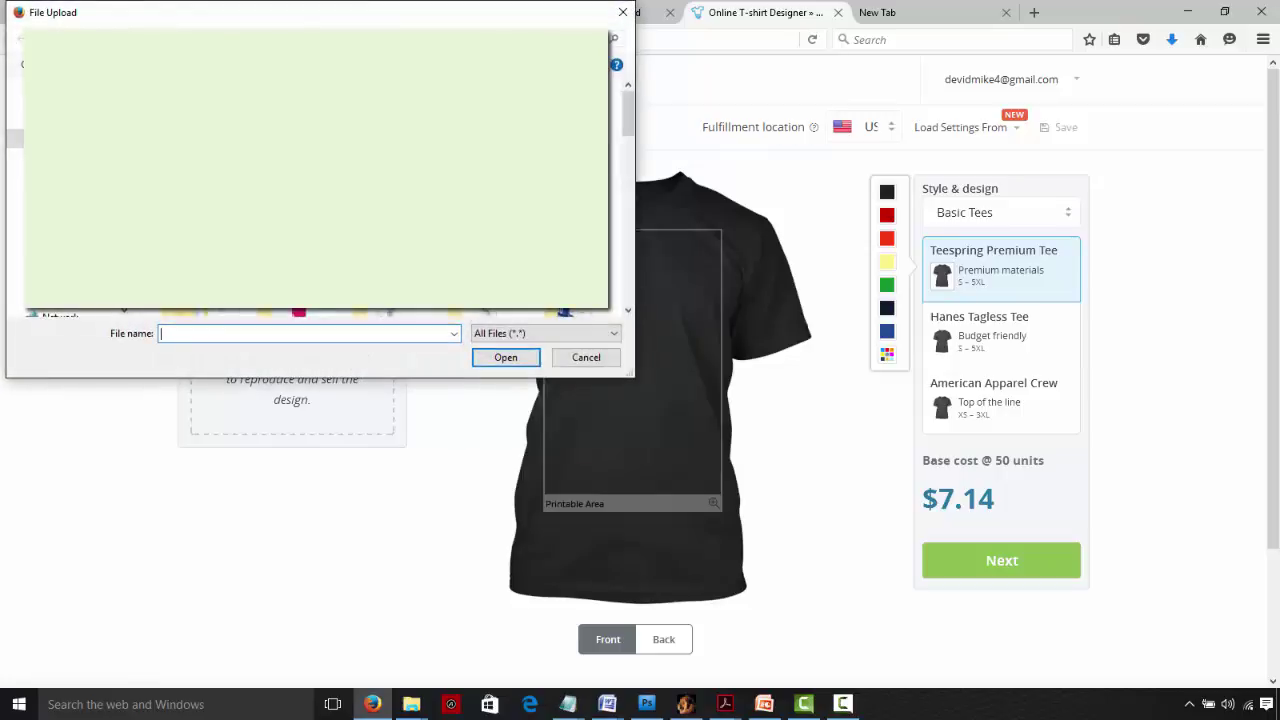
drag(628, 125, 614, 248)
double_click(560, 228)
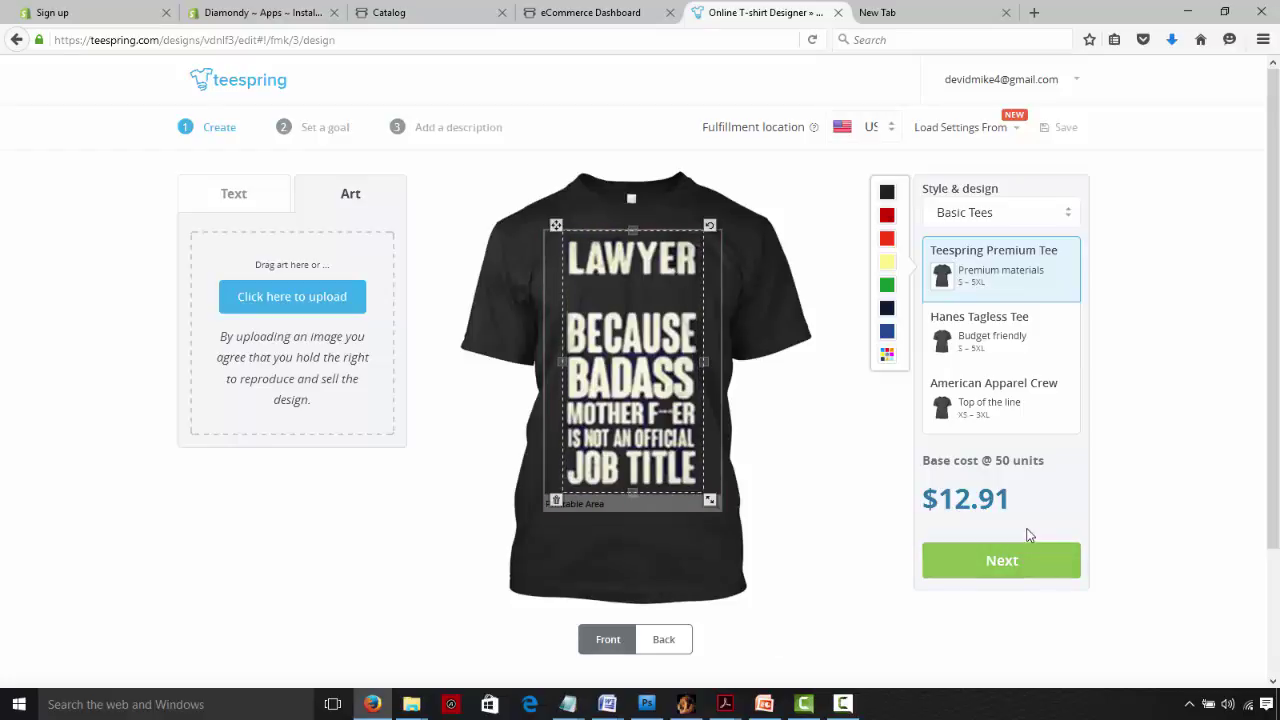
Step: Proceed past the sales goal and pricing stage to the campaign description, keeping the goal of 50 units and the $22.99 price
scroll(1278, 243, down, 3)
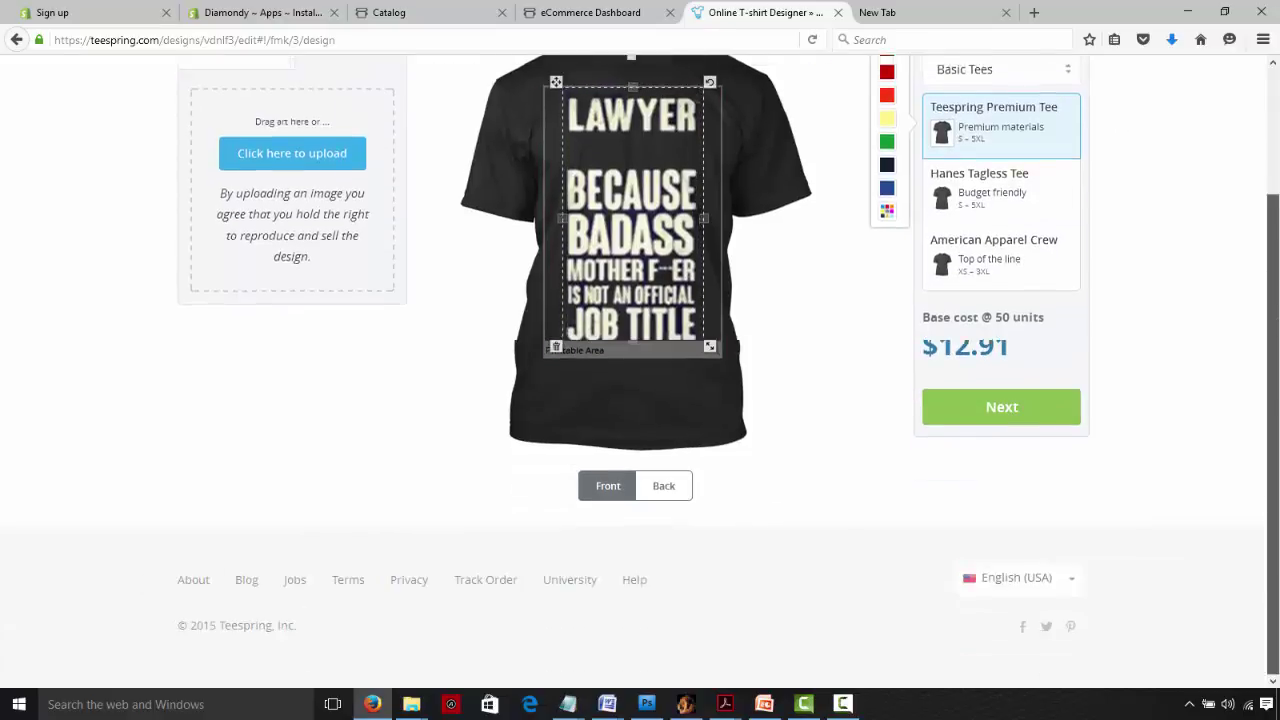
scroll(1074, 589, up, 3)
click(1050, 562)
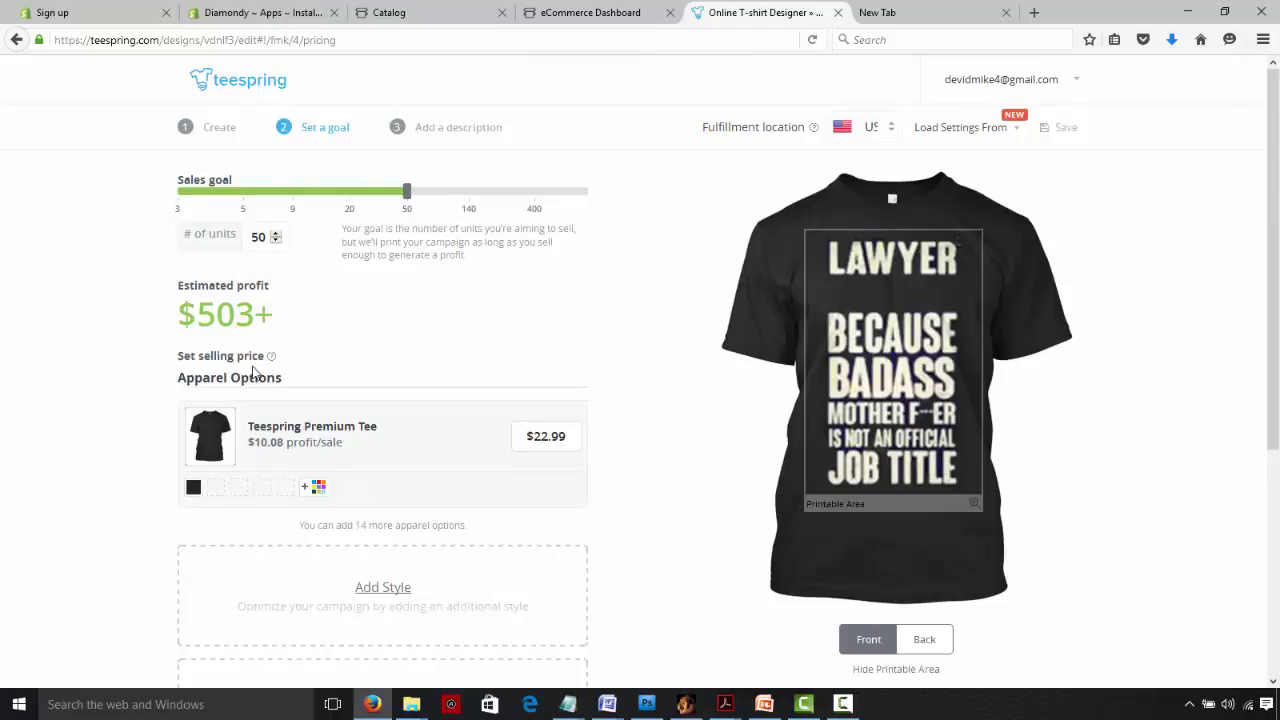
drag(1273, 237, 1274, 366)
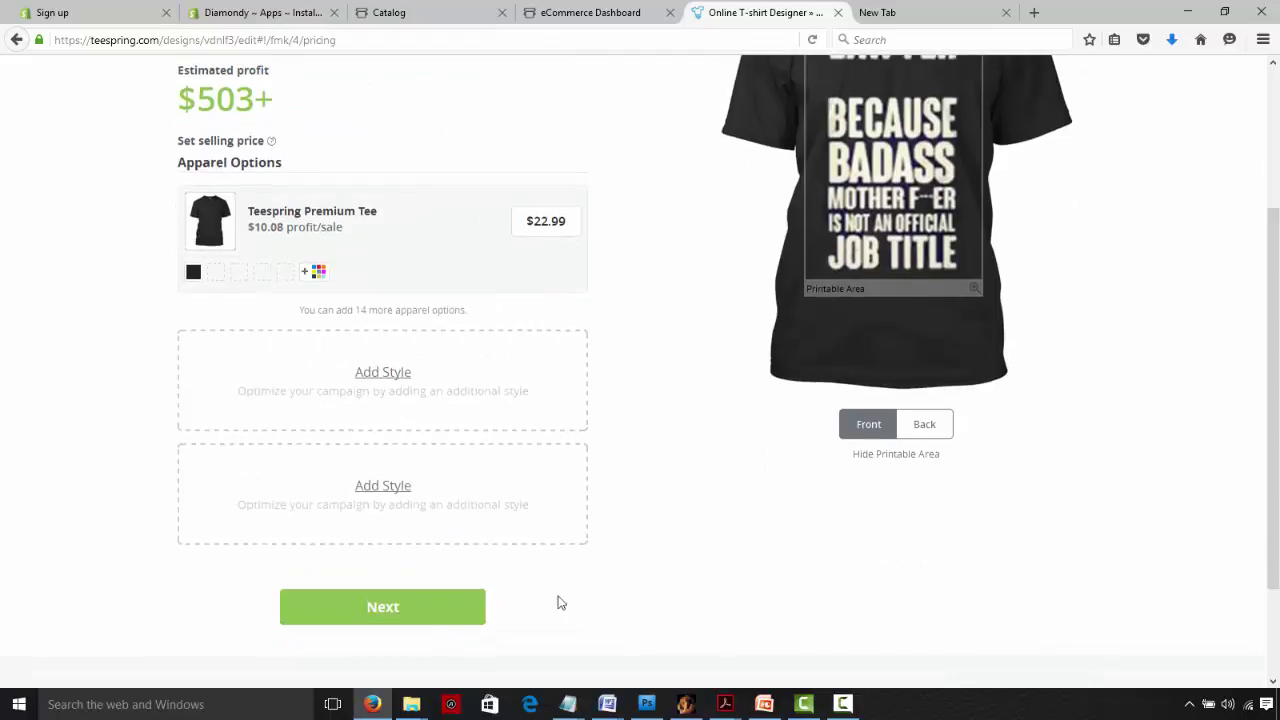
click(428, 609)
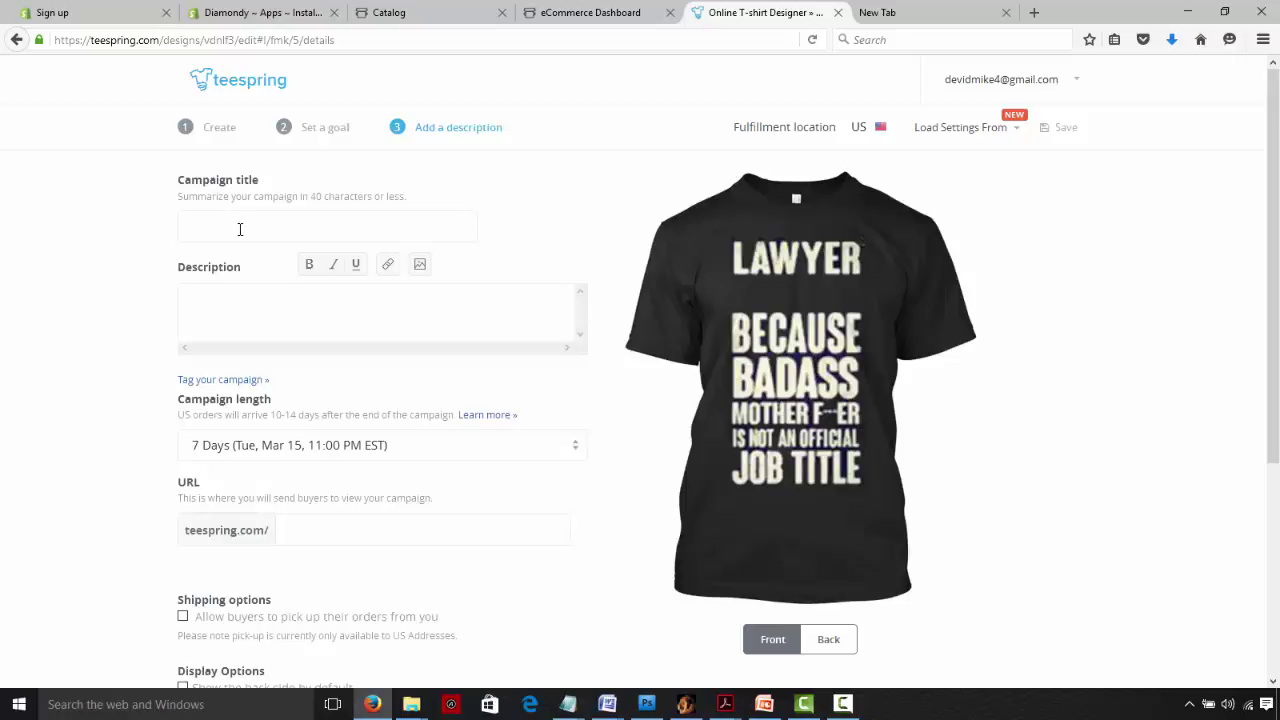
Step: Enter "test1" as both the campaign title and the description
click(229, 224)
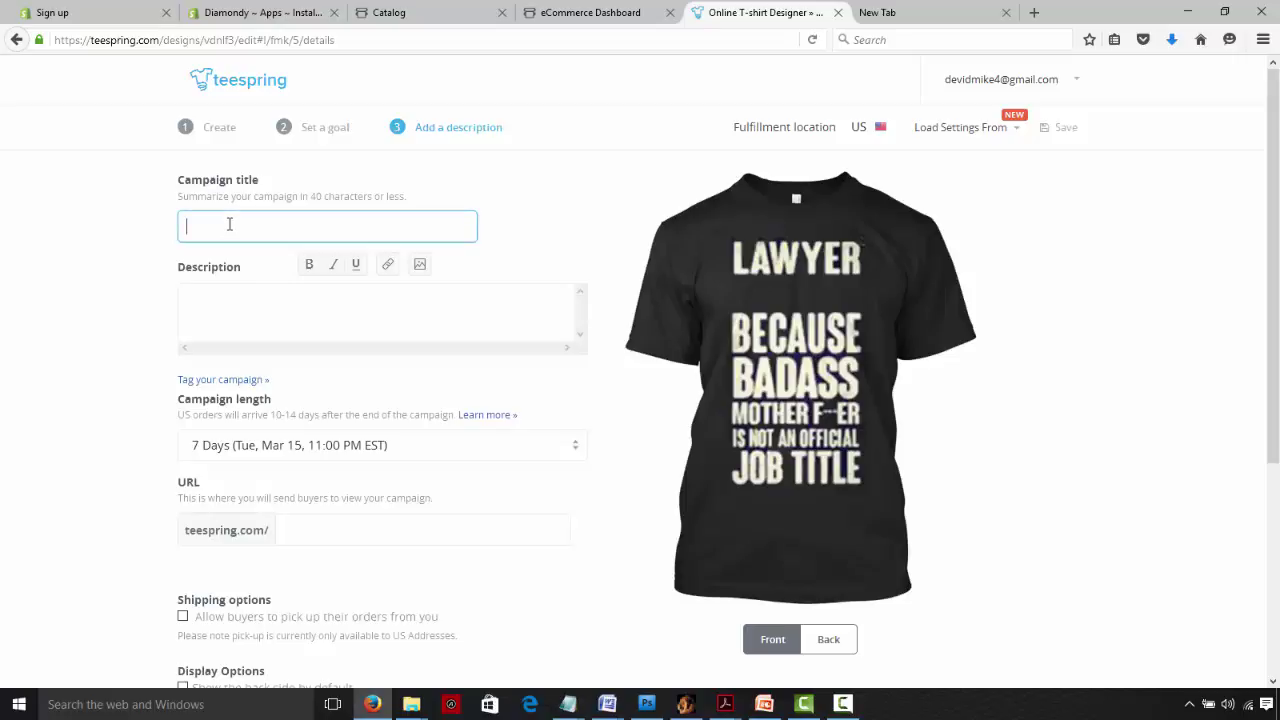
text(test1)
click(251, 306)
text(test1)
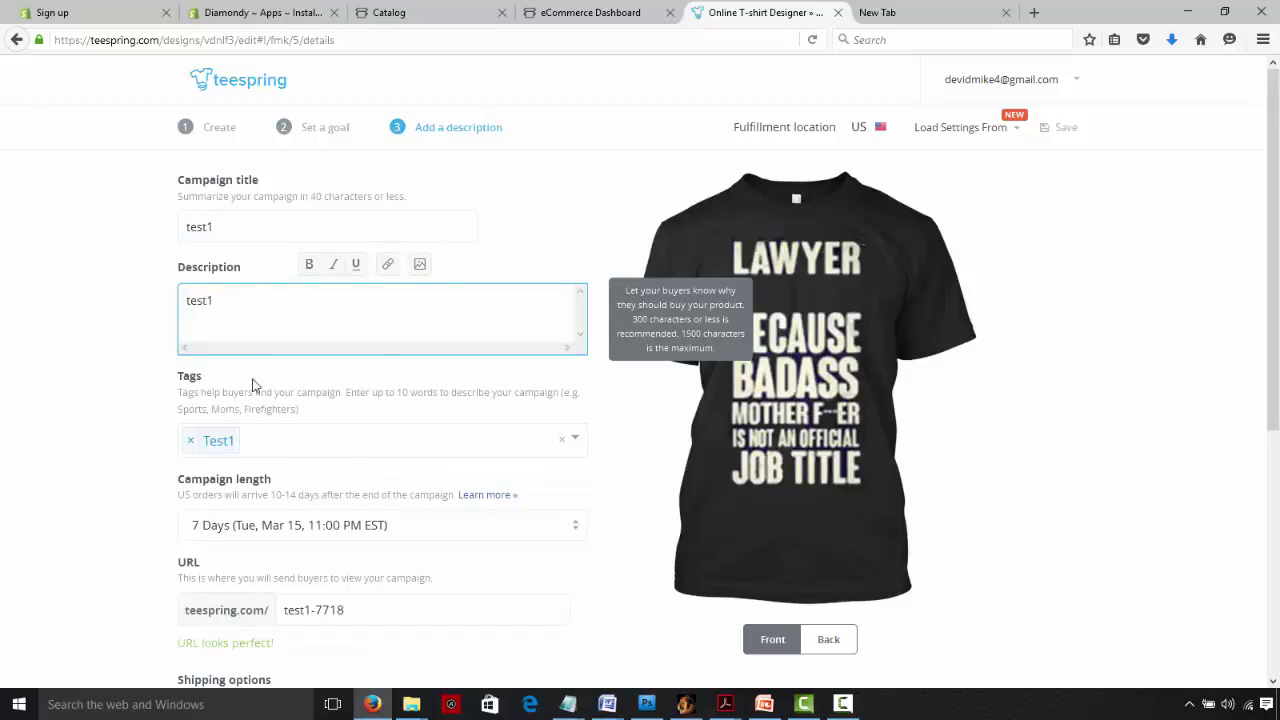
Step: Review the campaign's tags, length, URL, shipping and display options, and the shirt preview
scroll(1257, 177, down, 3)
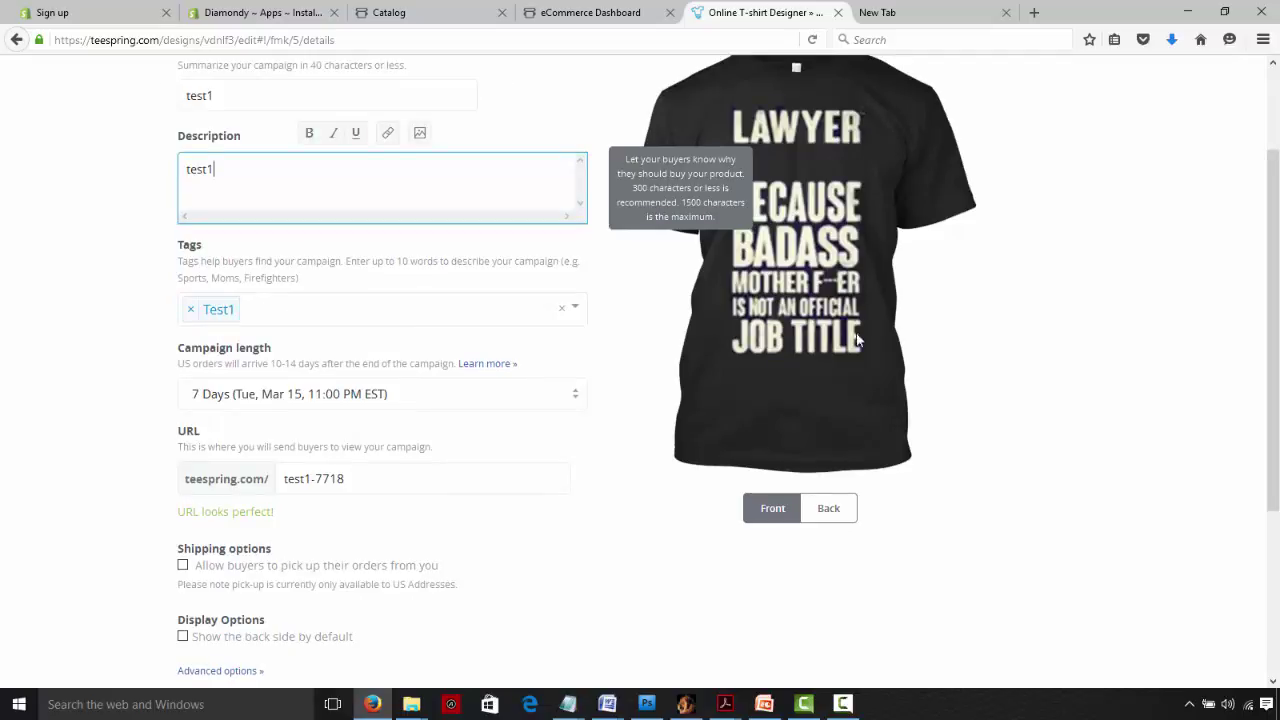
drag(1277, 329, 1277, 415)
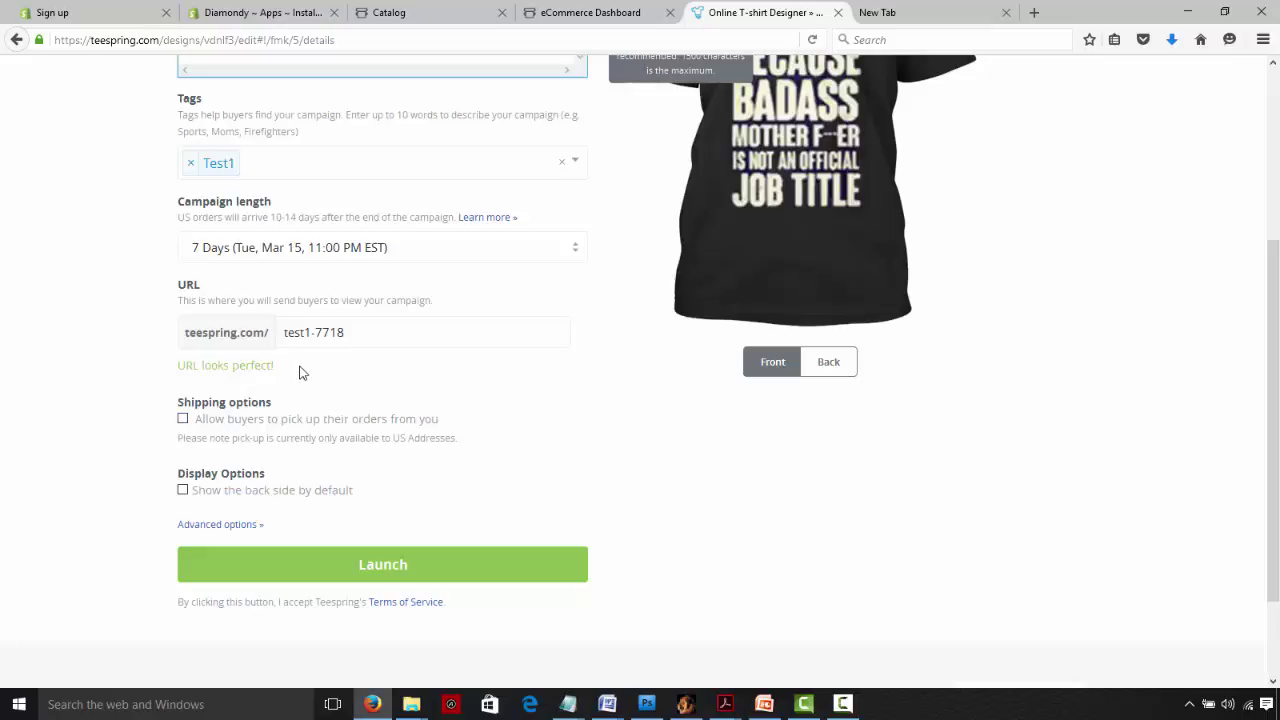
drag(1276, 426, 1276, 498)
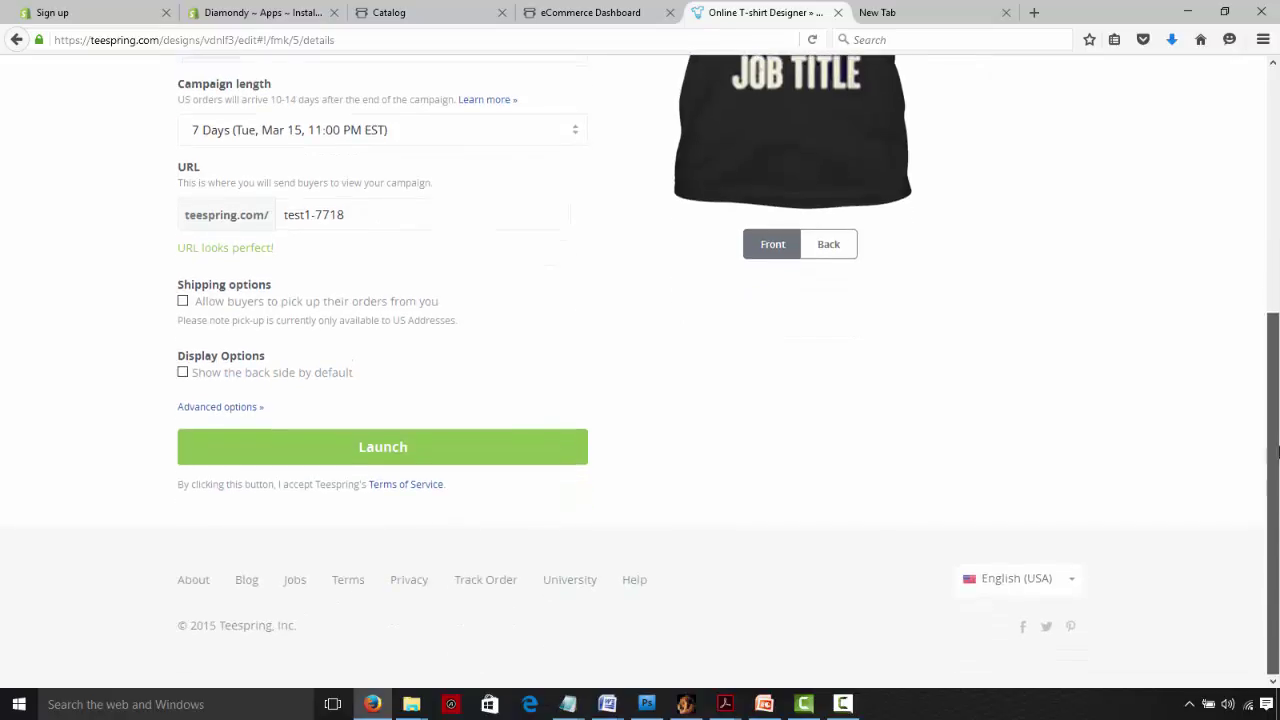
drag(1276, 452, 1277, 598)
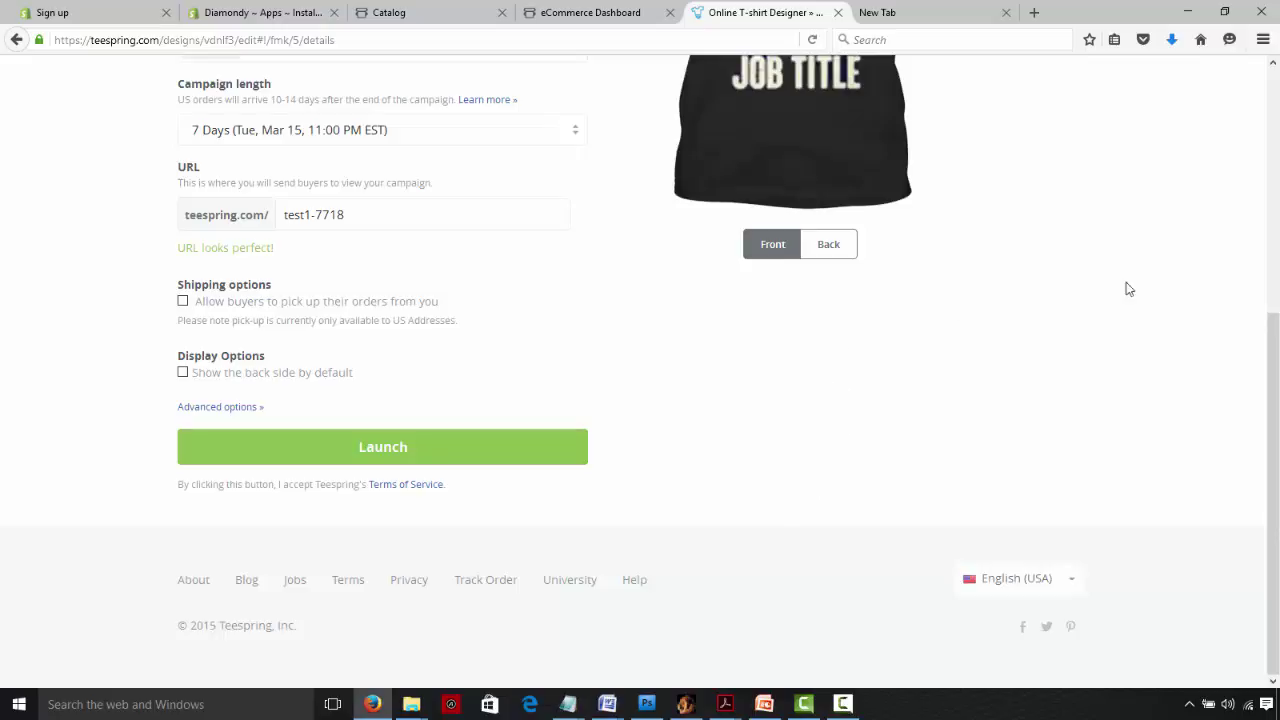
drag(1274, 328, 1276, 136)
click(1166, 177)
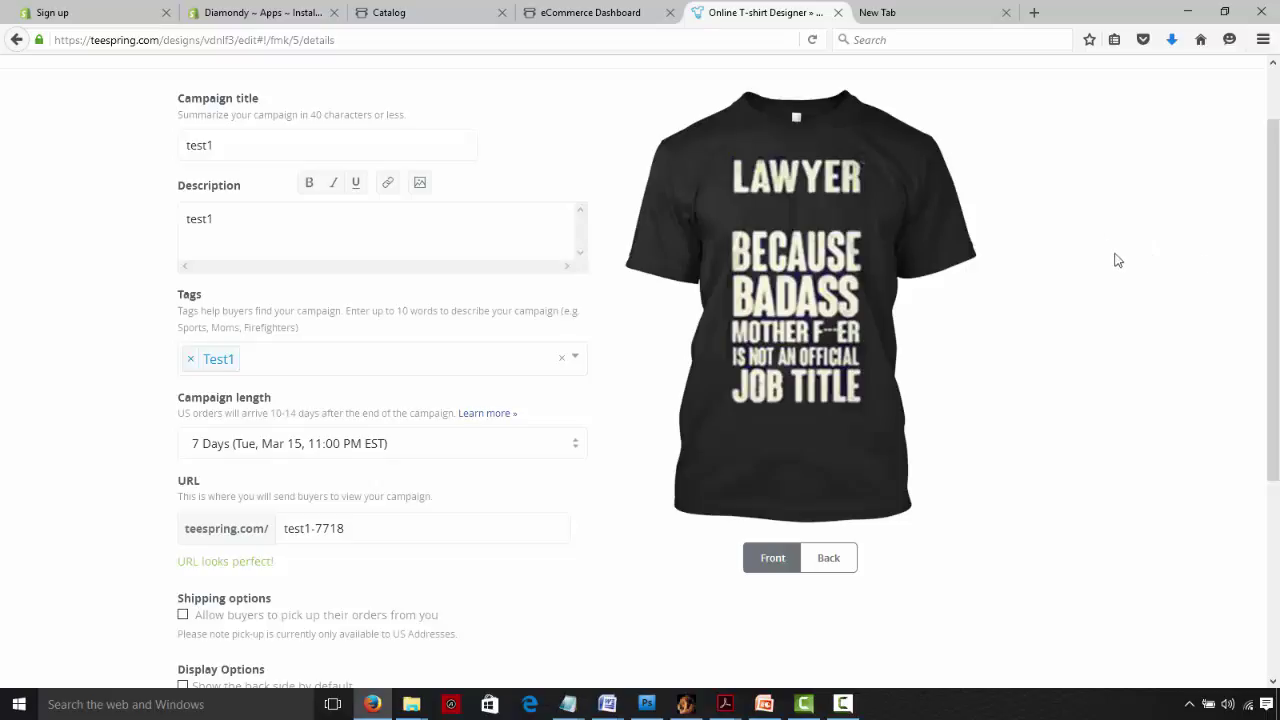
mouse_move(1274, 210)
mouse_down()
mouse_move(1274, 228)
mouse_move(1277, 190)
mouse_up()
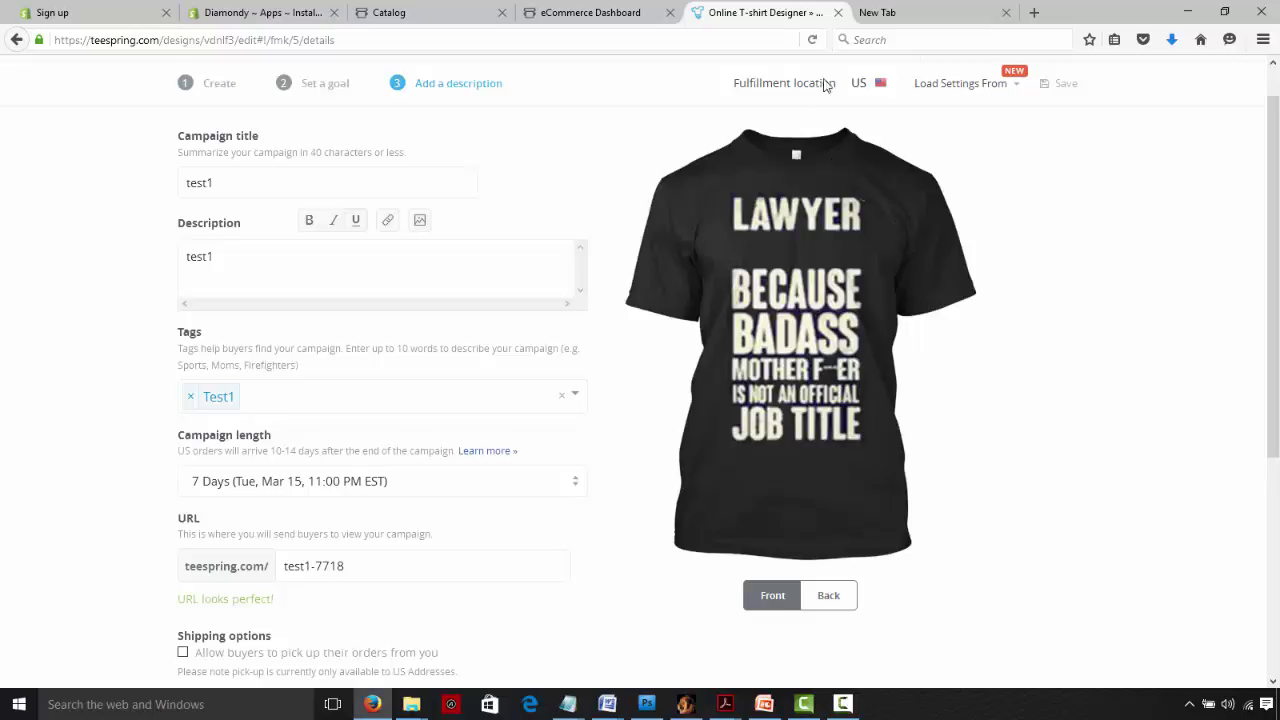
Step: Switch to the Shopify admin and show the store's installed apps
click(606, 13)
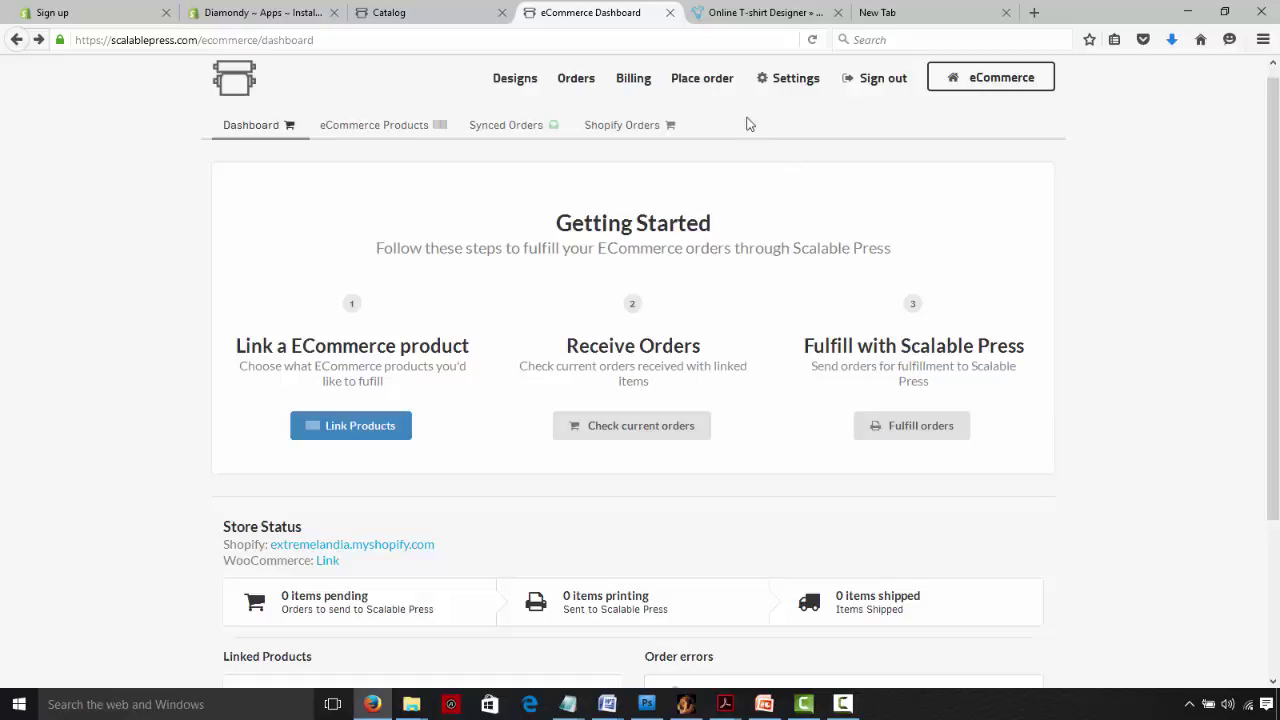
click(272, 14)
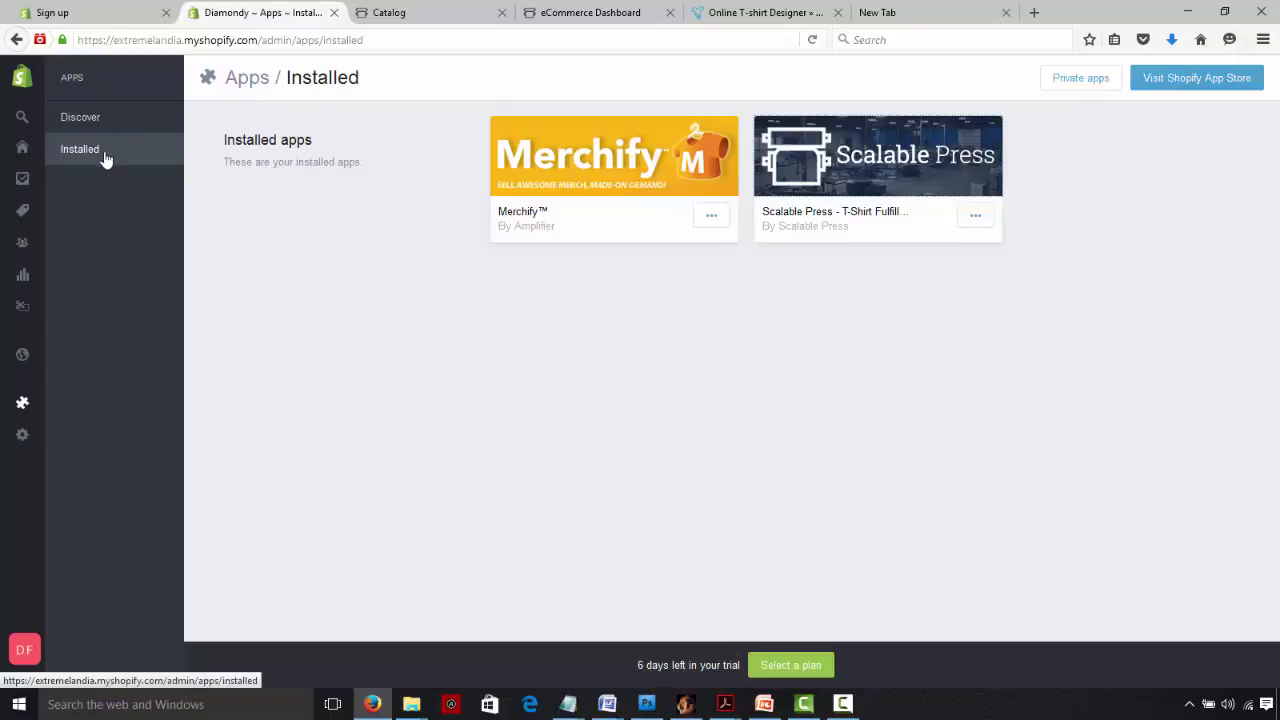
mouse_move(23, 402)
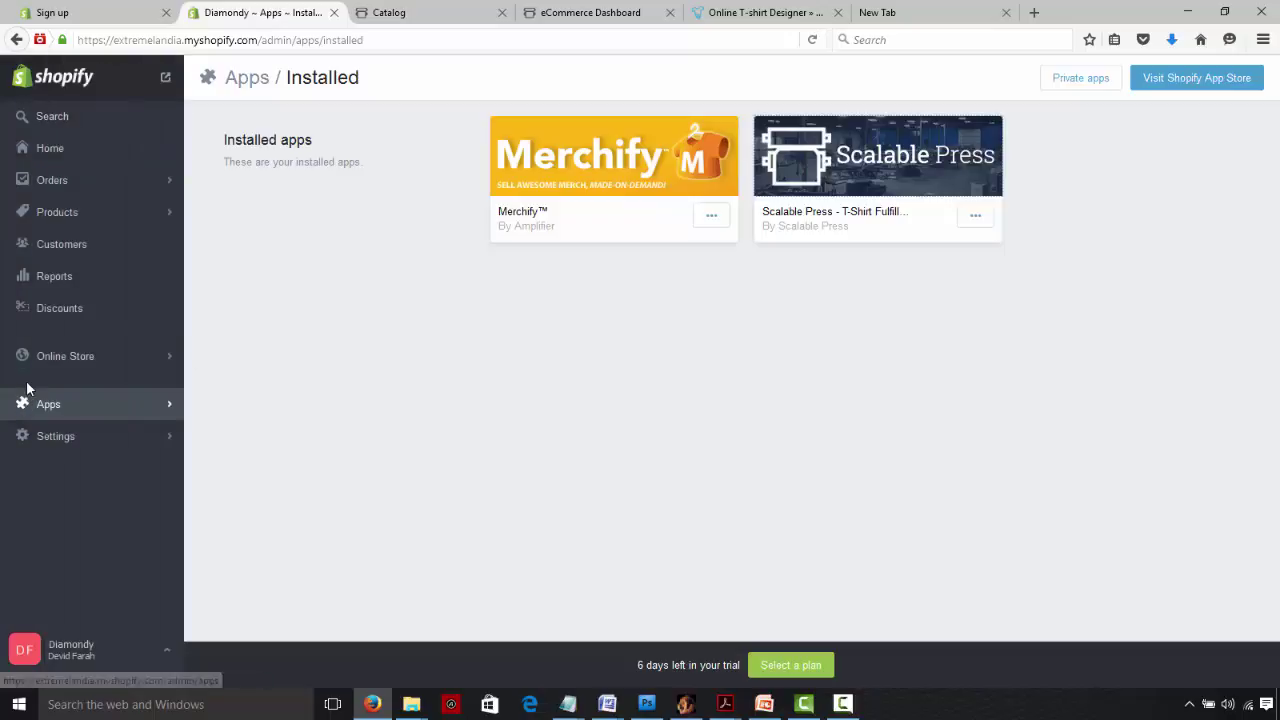
click(90, 408)
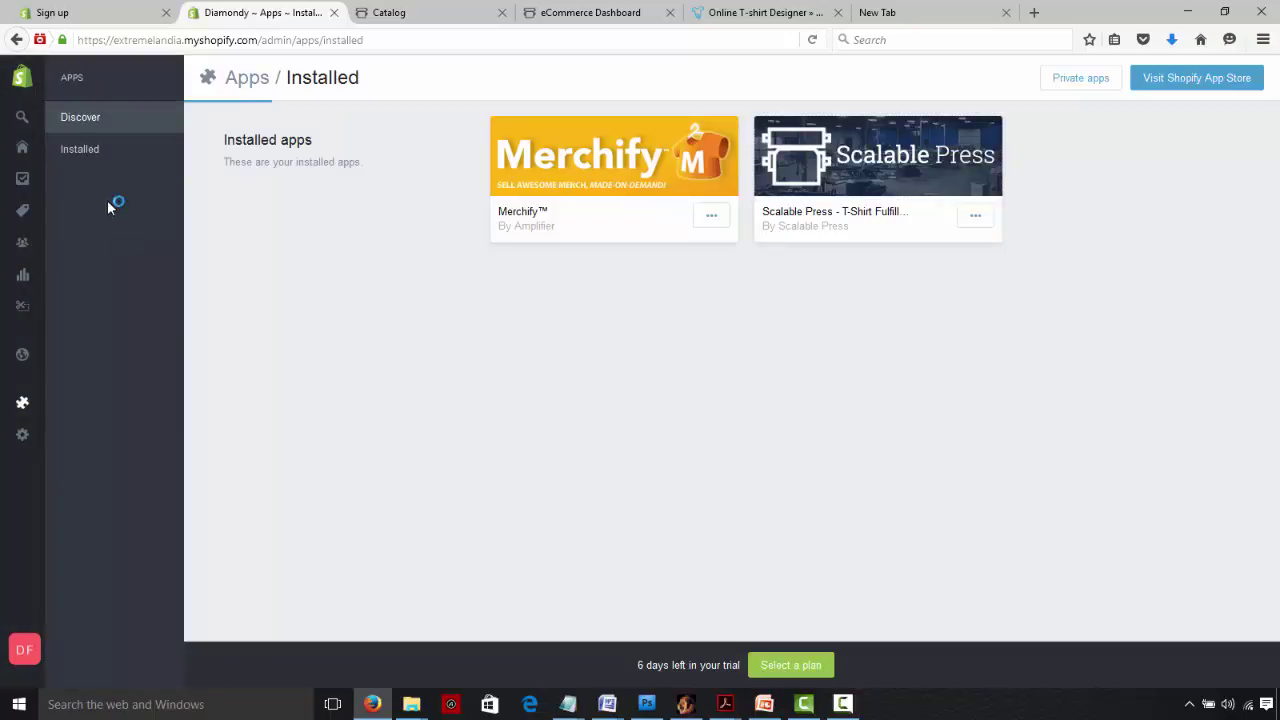
click(105, 150)
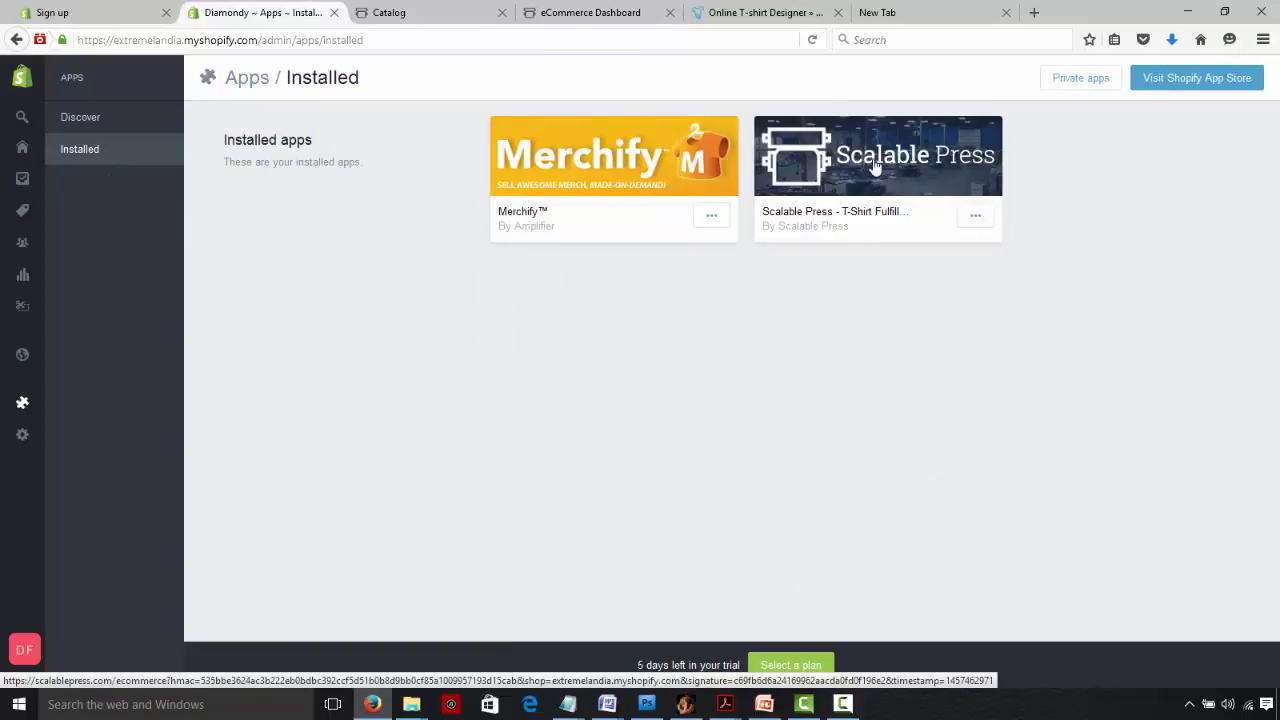
Step: Switch to Scalable Press, start a new design of type DTG, and look over its form
click(590, 12)
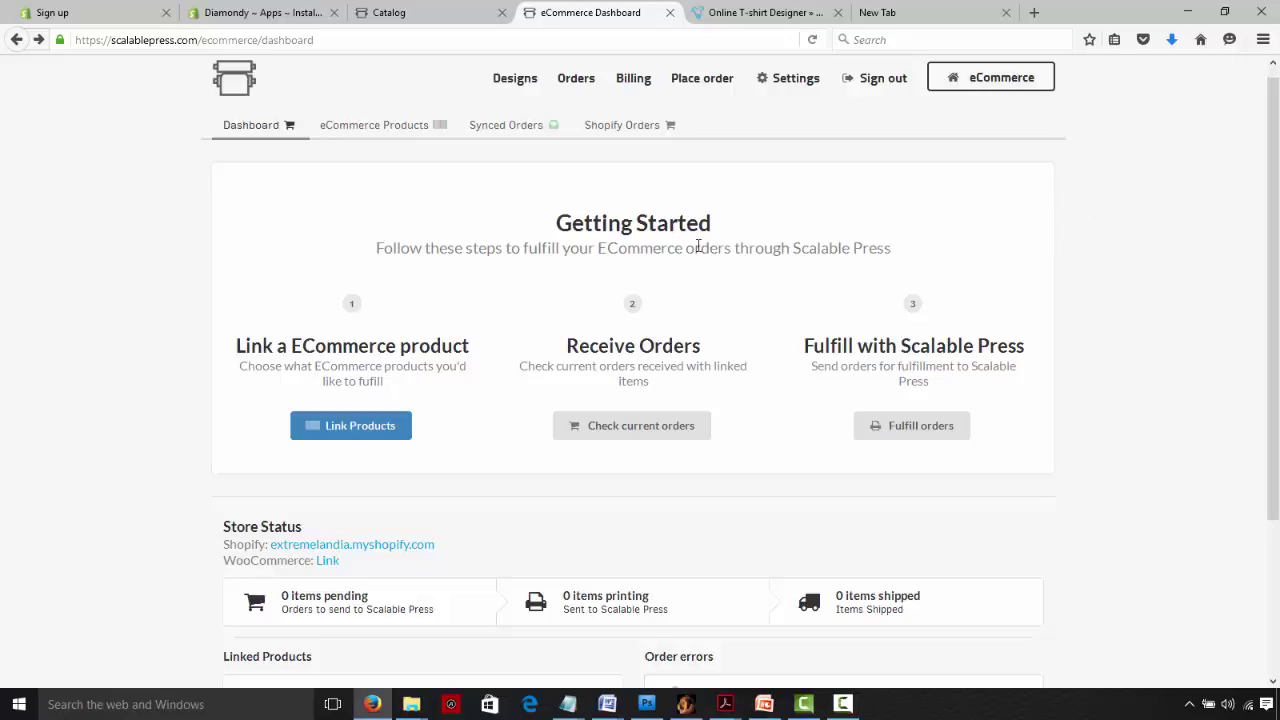
click(512, 86)
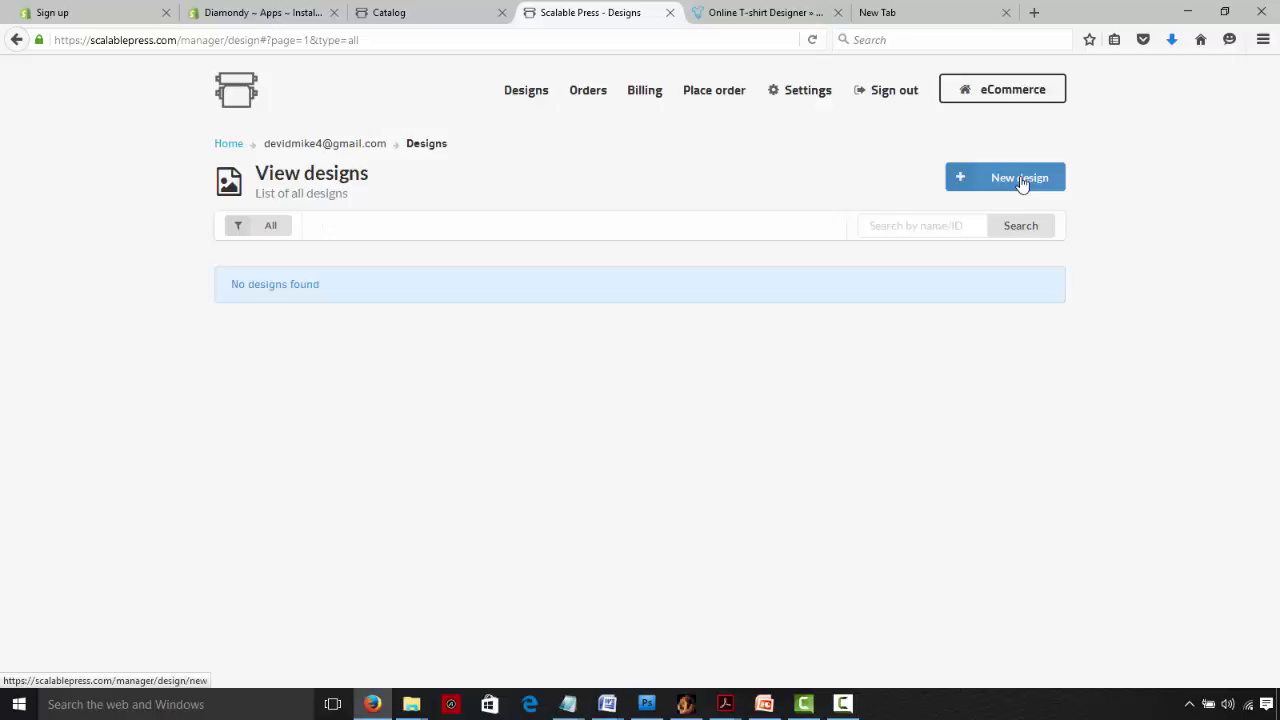
click(1020, 180)
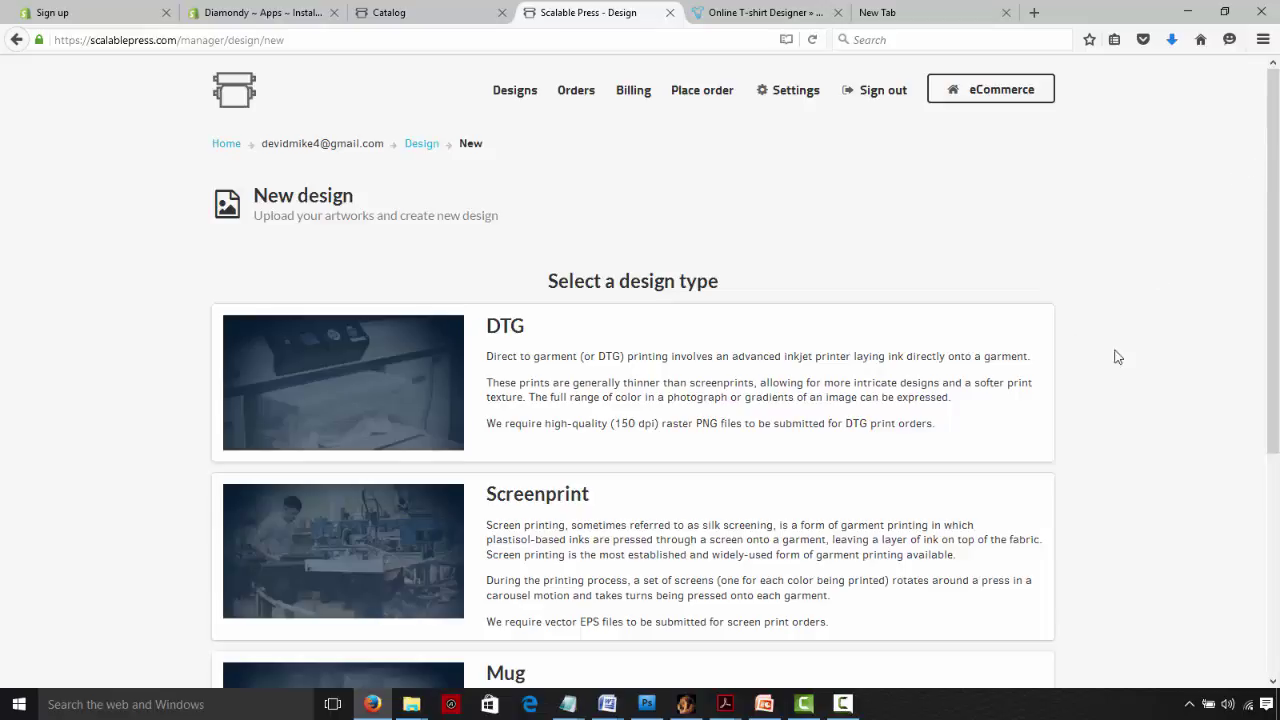
scroll(1272, 238, down, 2)
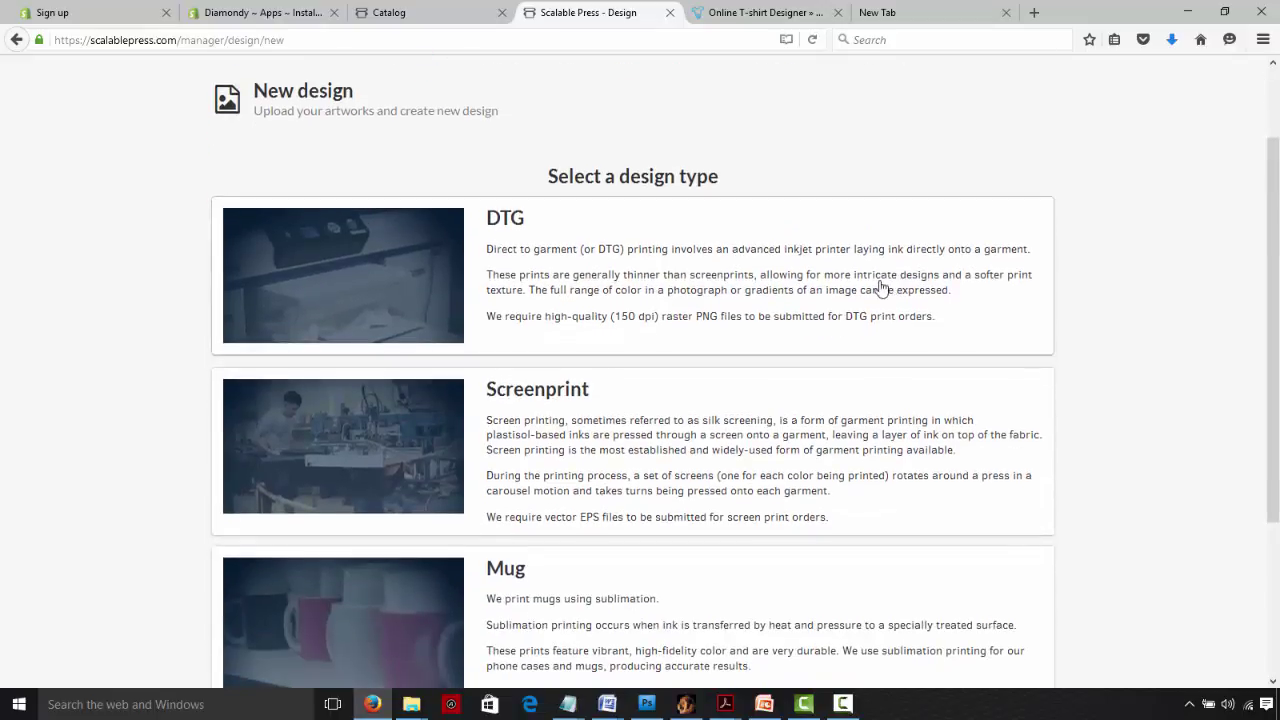
click(578, 270)
drag(1275, 198, 1277, 228)
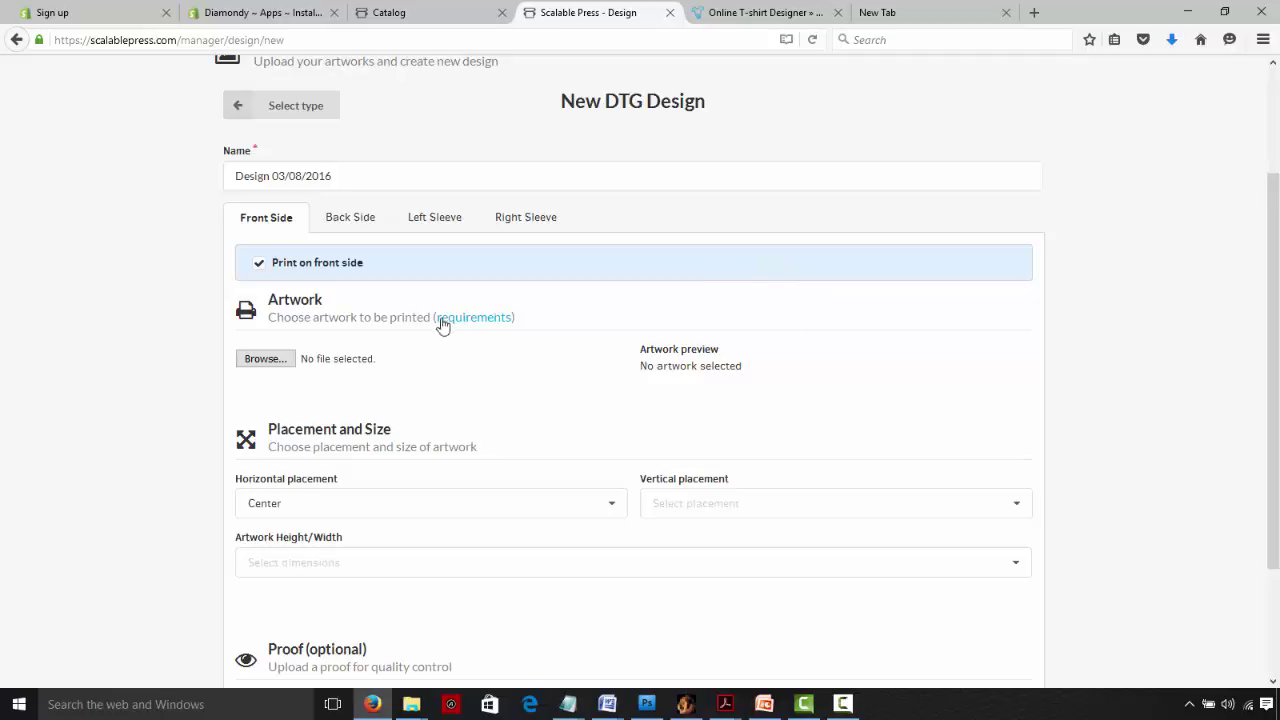
drag(1276, 170, 1246, 366)
scroll(1243, 330, up, 2)
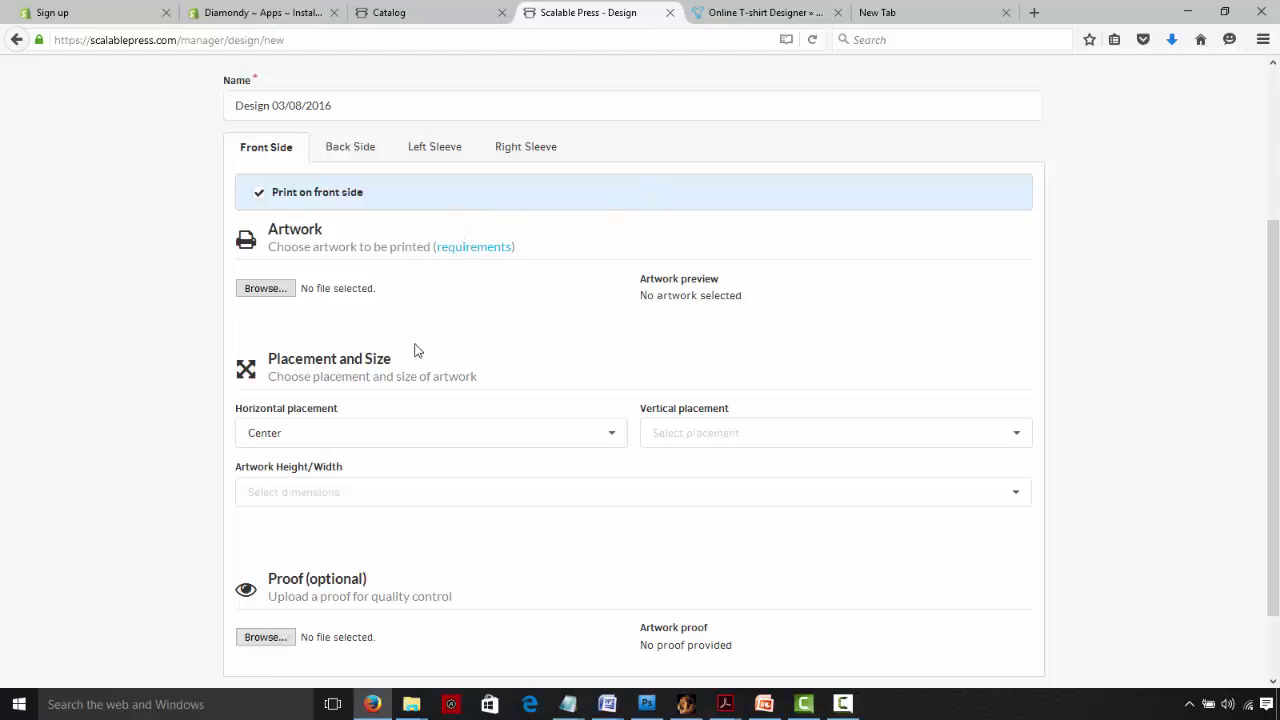
click(266, 288)
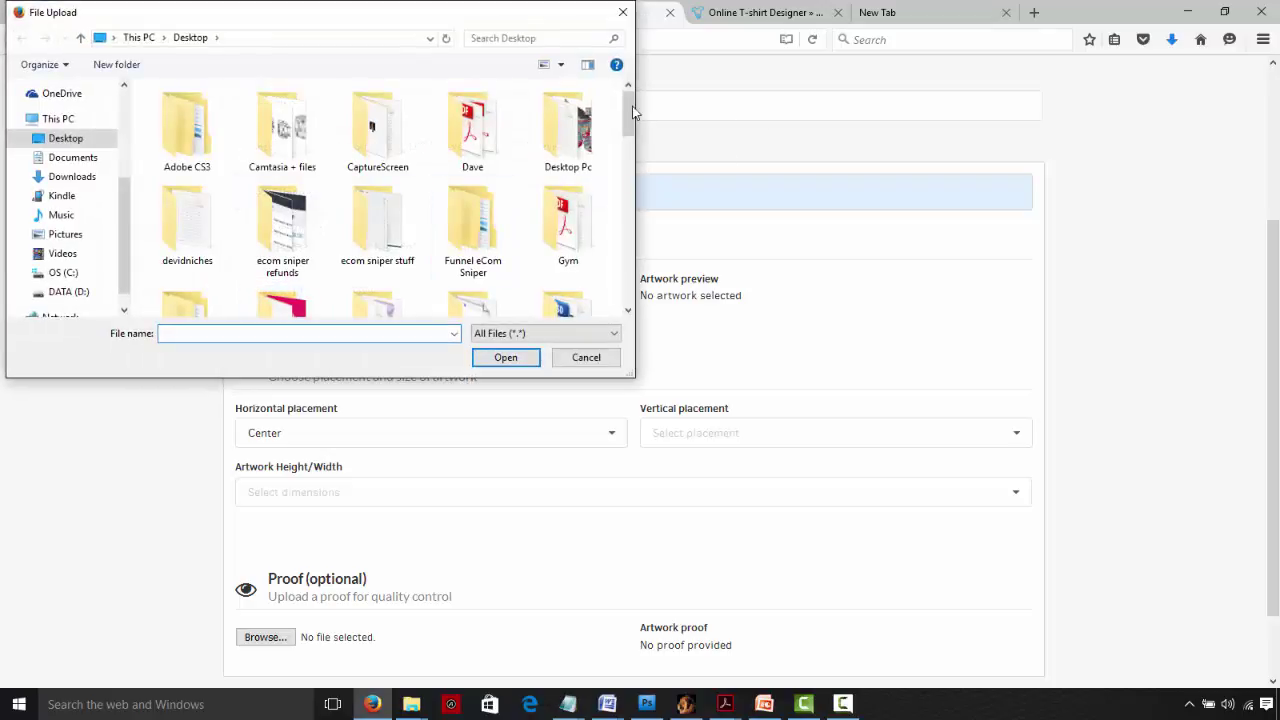
scroll(358, 262, down, 10)
click(467, 212)
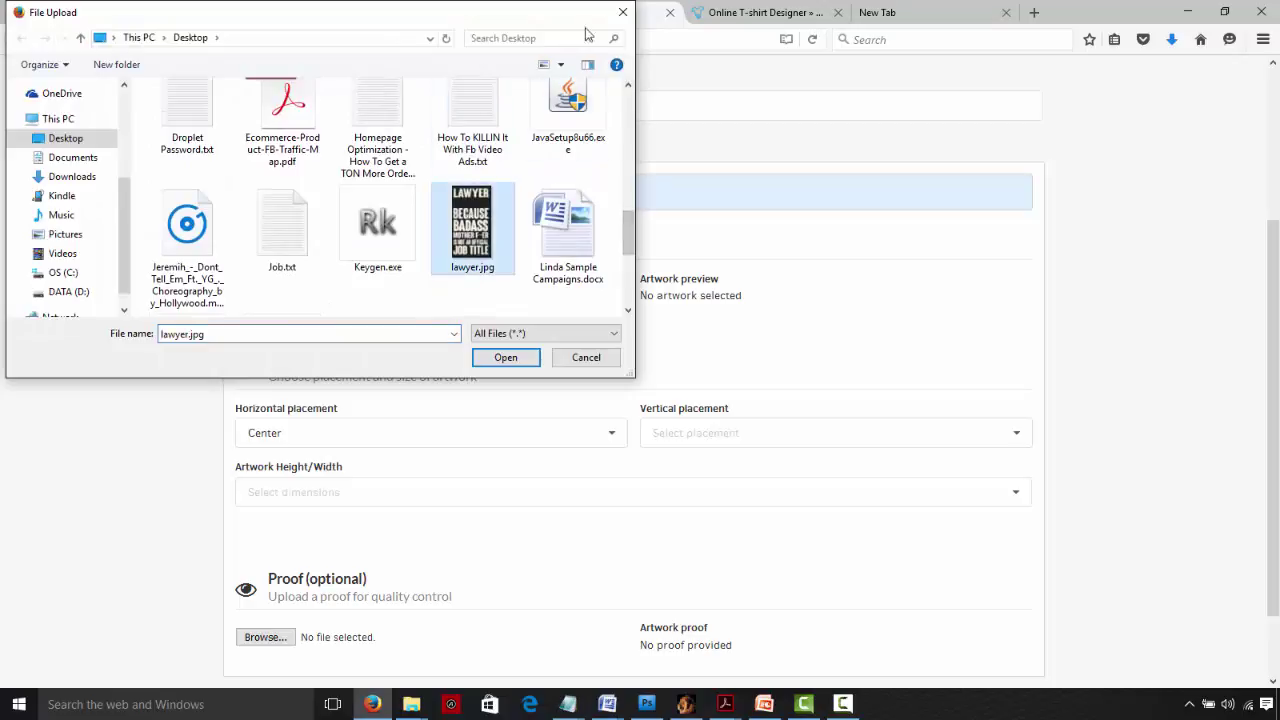
click(622, 12)
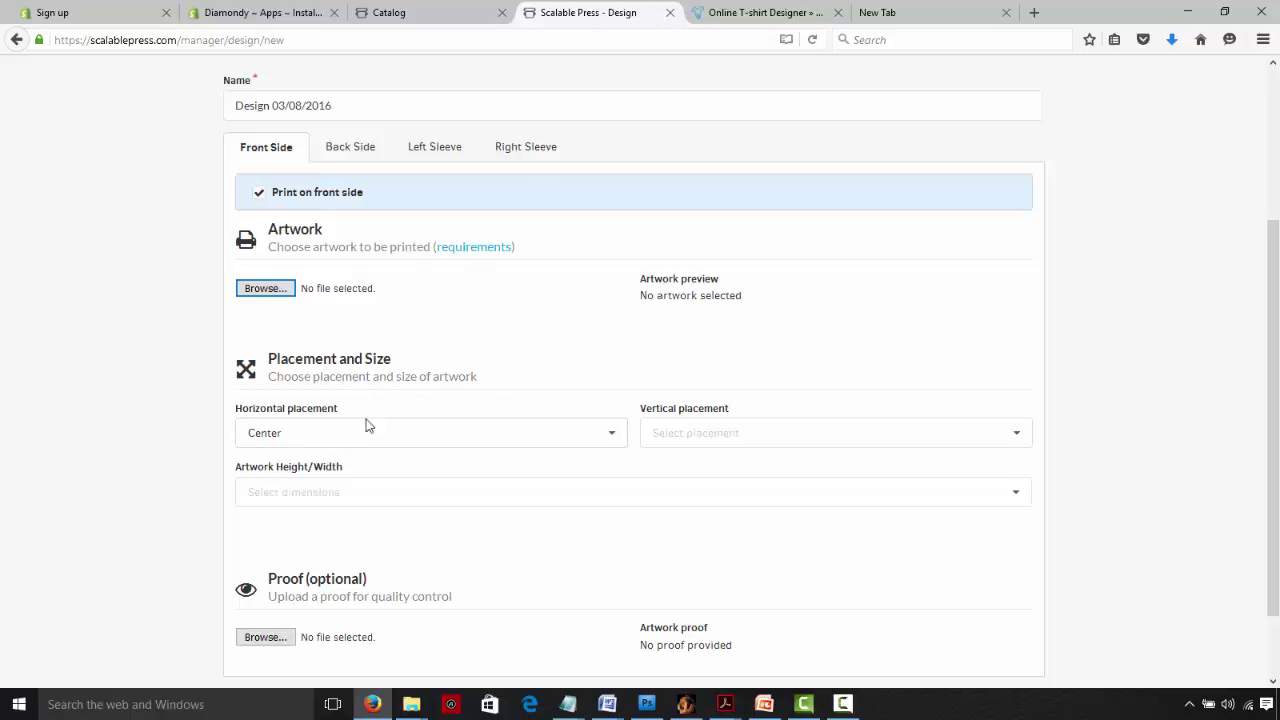
Step: Set the front artwork's vertical placement to 2" from top and its size to 13" width
scroll(883, 386, down, 1)
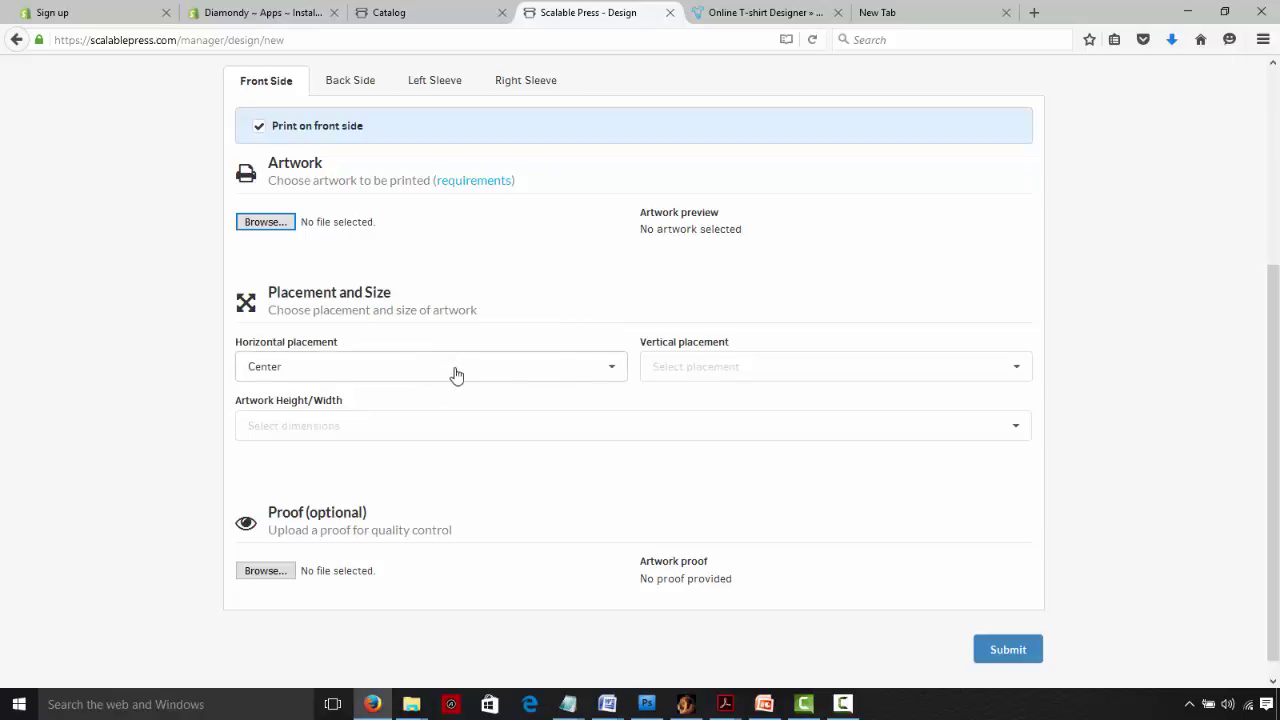
click(1008, 370)
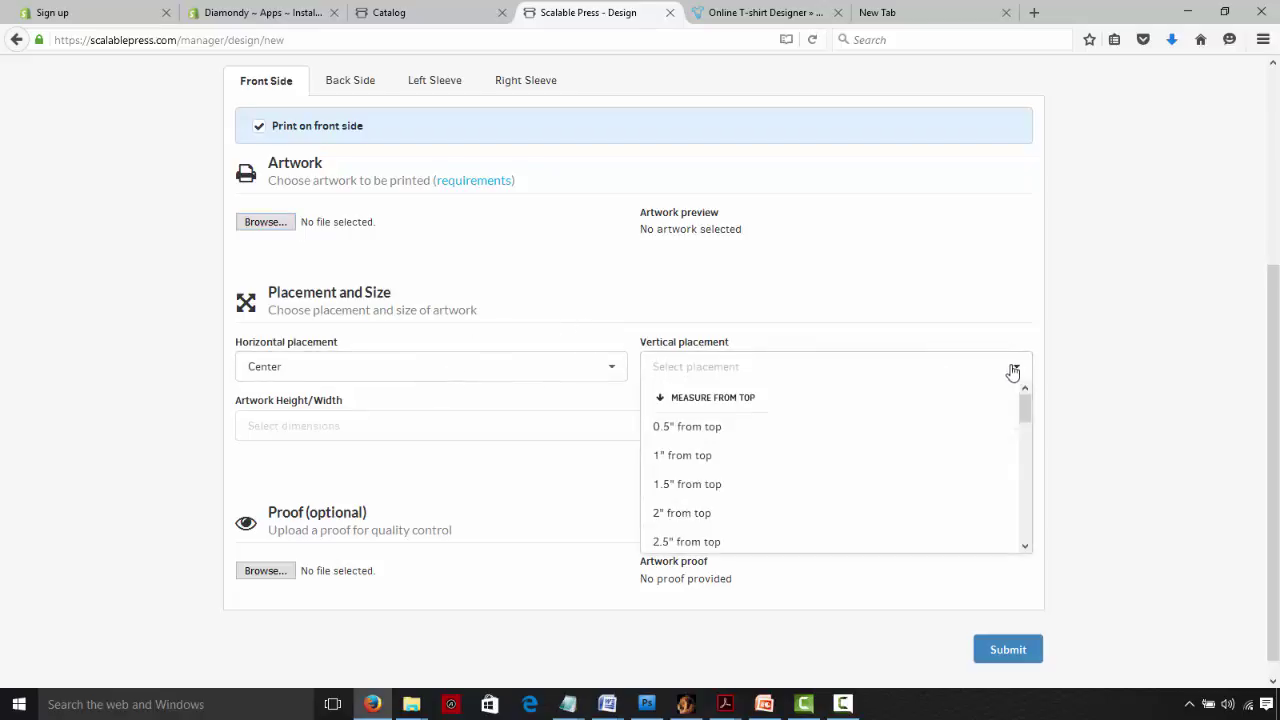
click(688, 515)
click(330, 426)
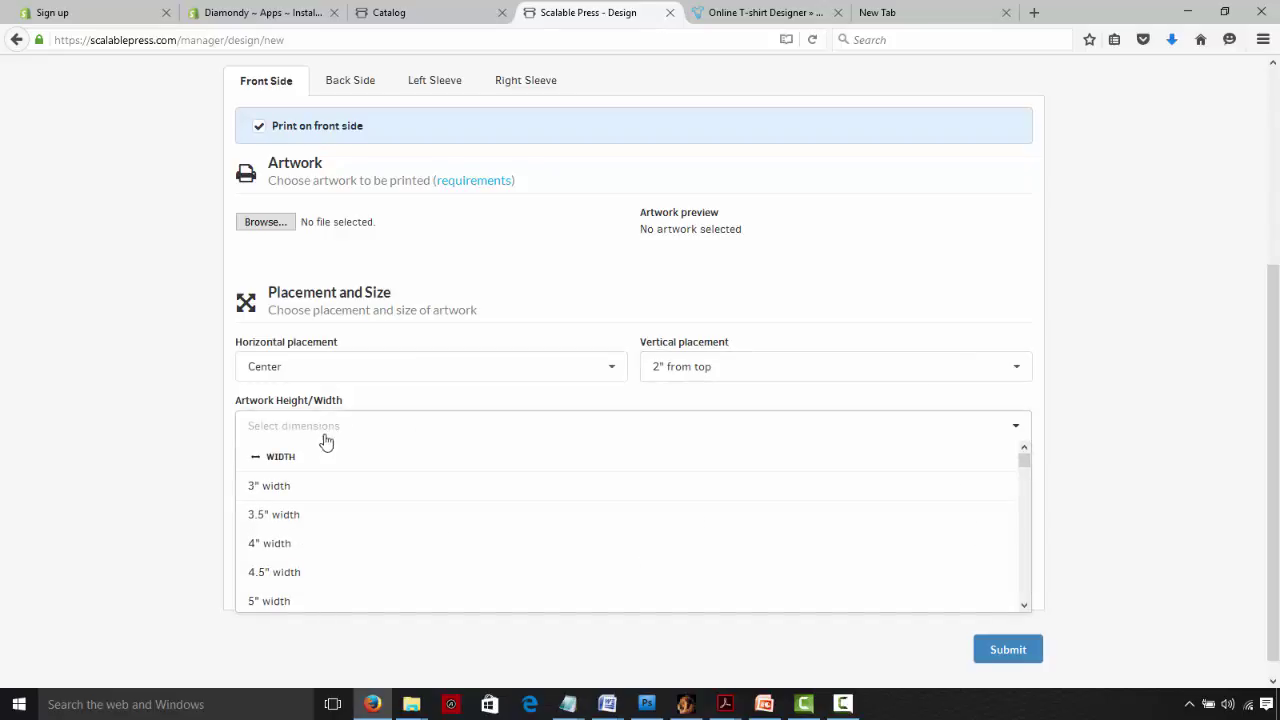
drag(1026, 462, 1020, 515)
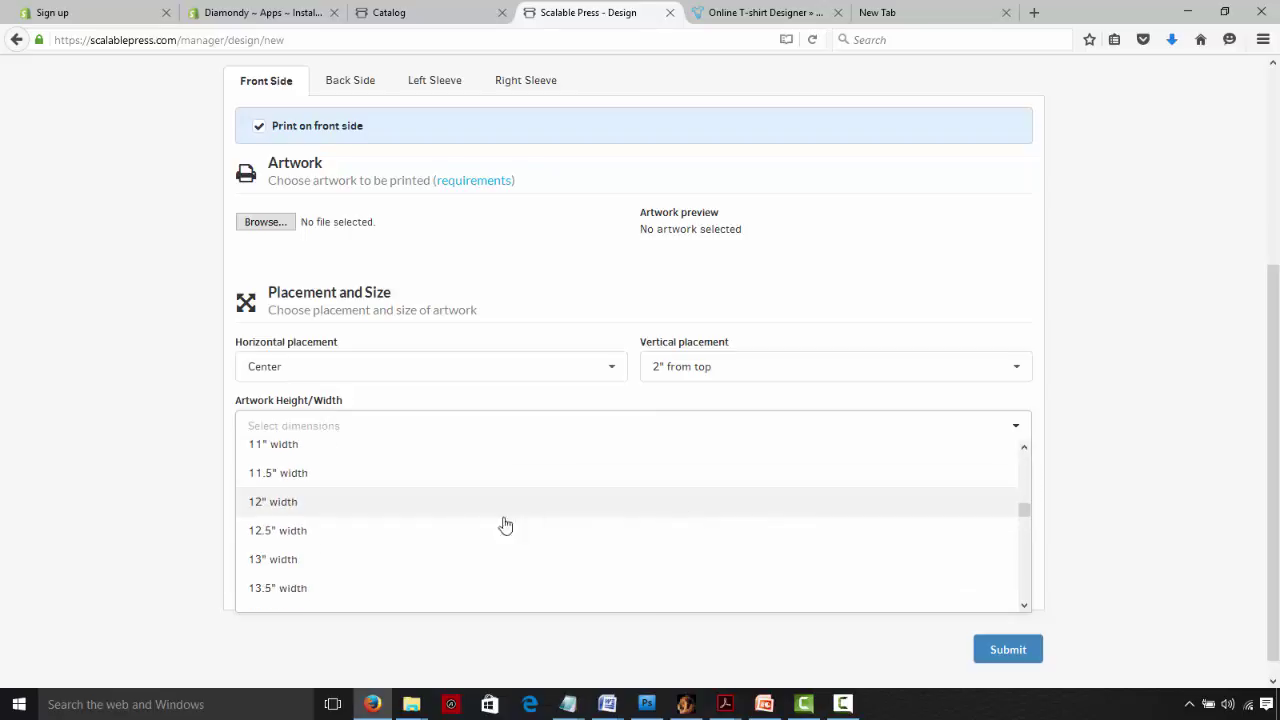
click(329, 566)
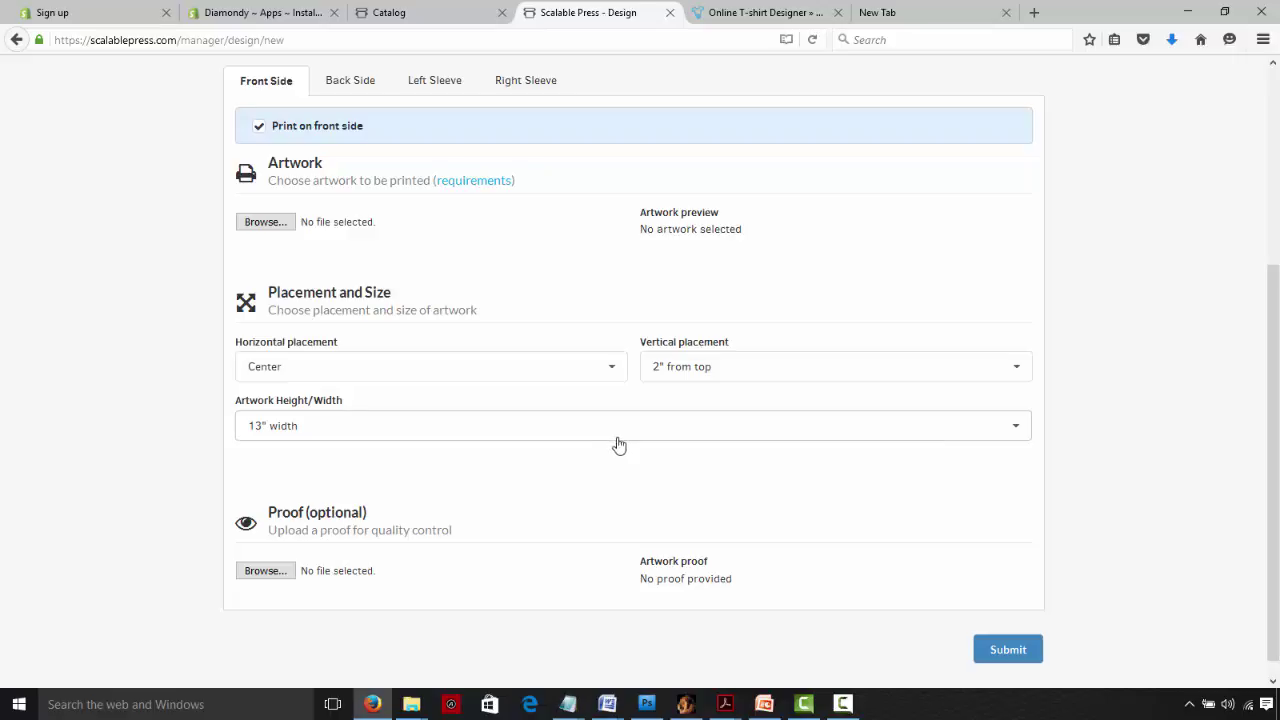
scroll(1230, 495, down, 1)
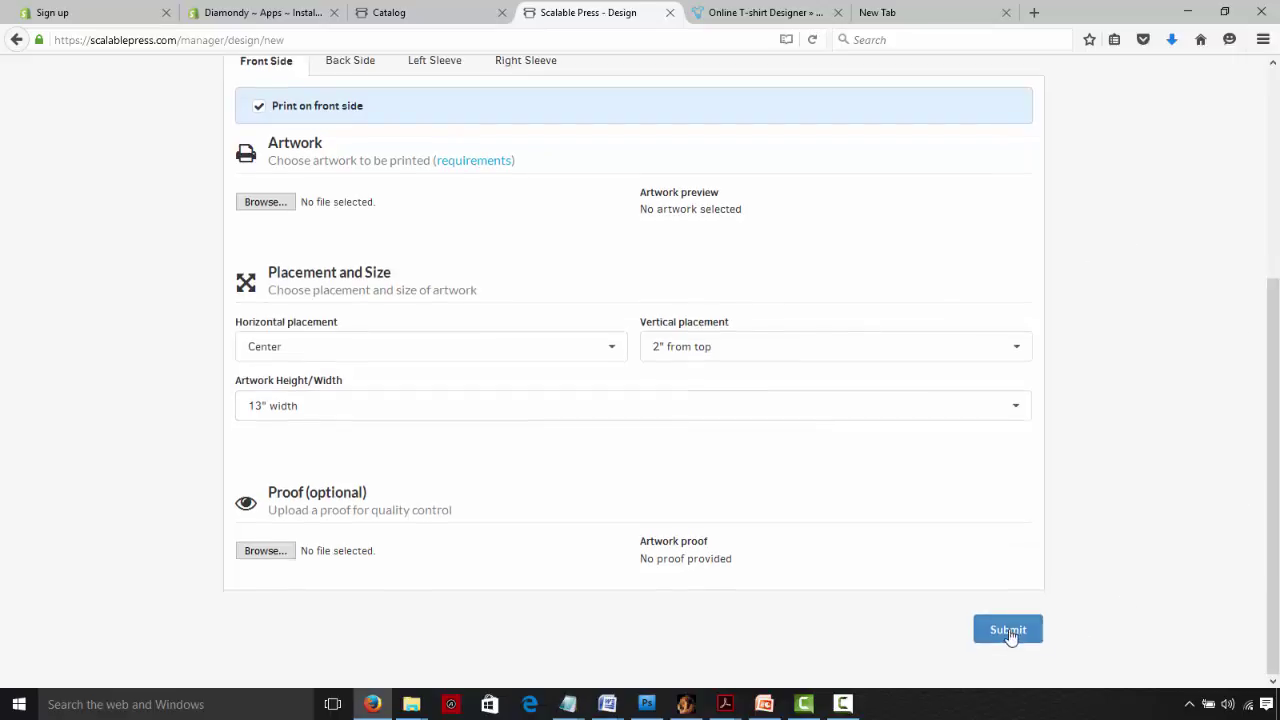